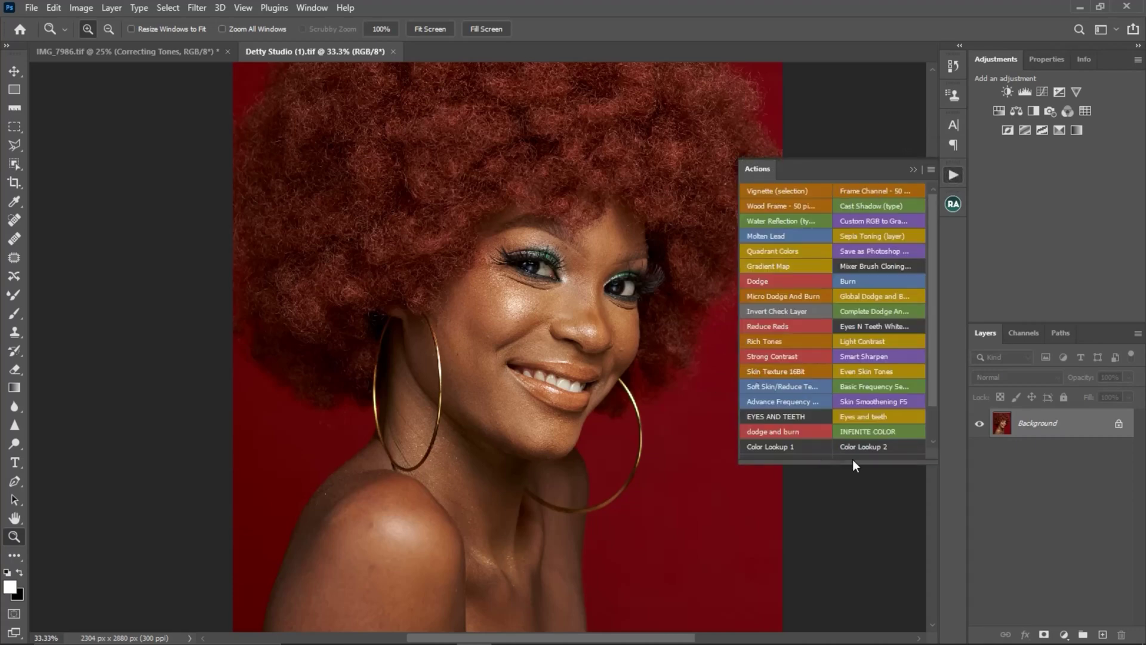
# Make the Actions button panel taller and wider so names show fully, then collapse it to the dock.
pyautogui.moveTo(841, 462); pyautogui.dragTo(837, 507)
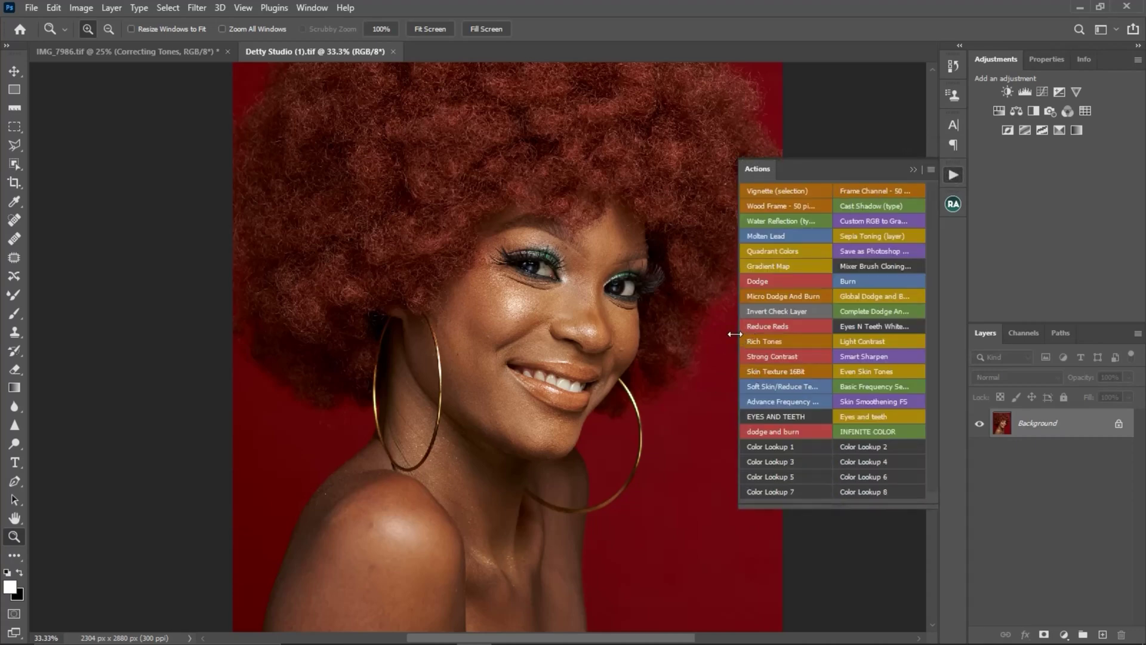
pyautogui.moveTo(734, 334); pyautogui.dragTo(705, 333)
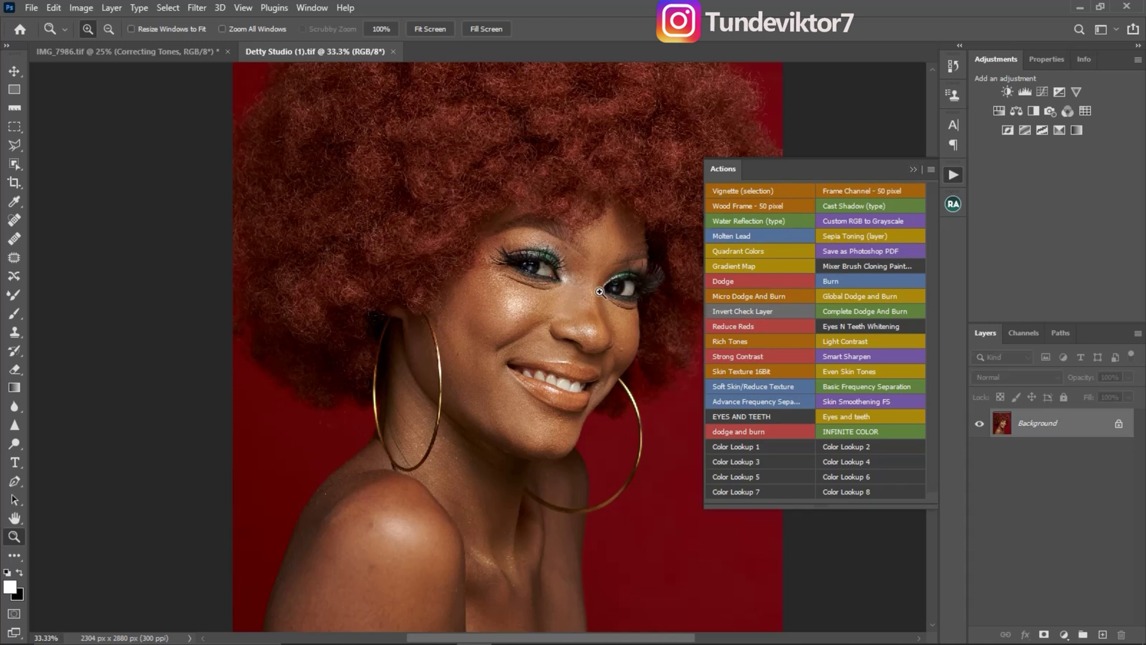
pyautogui.click(913, 170)
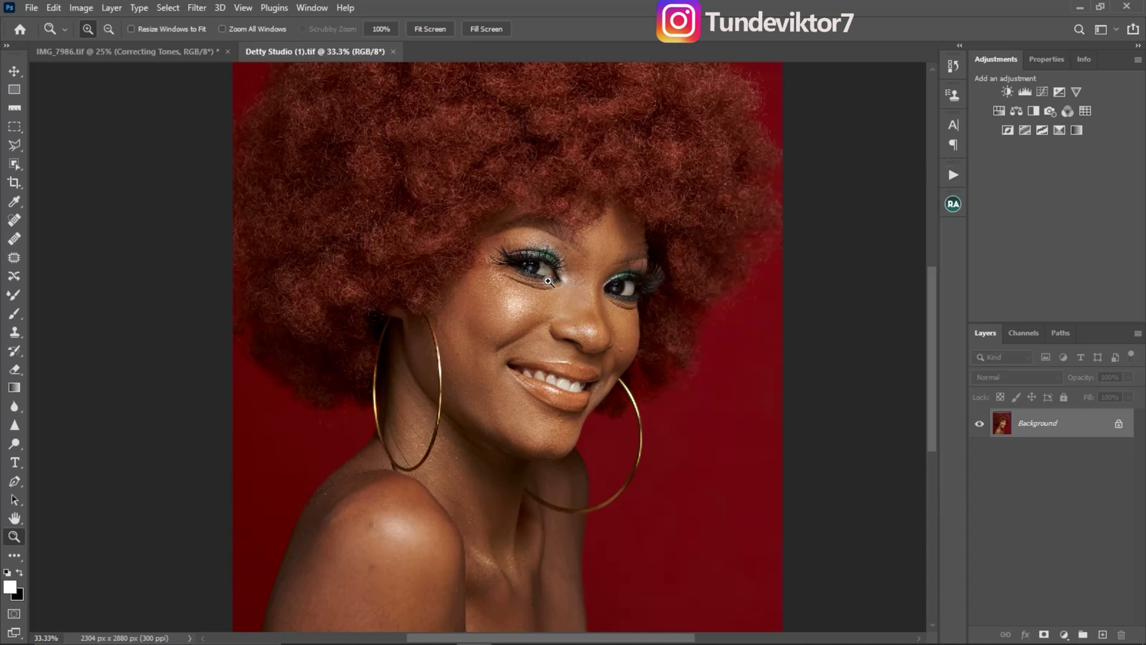
pyautogui.scroll(-2, 575, 278)
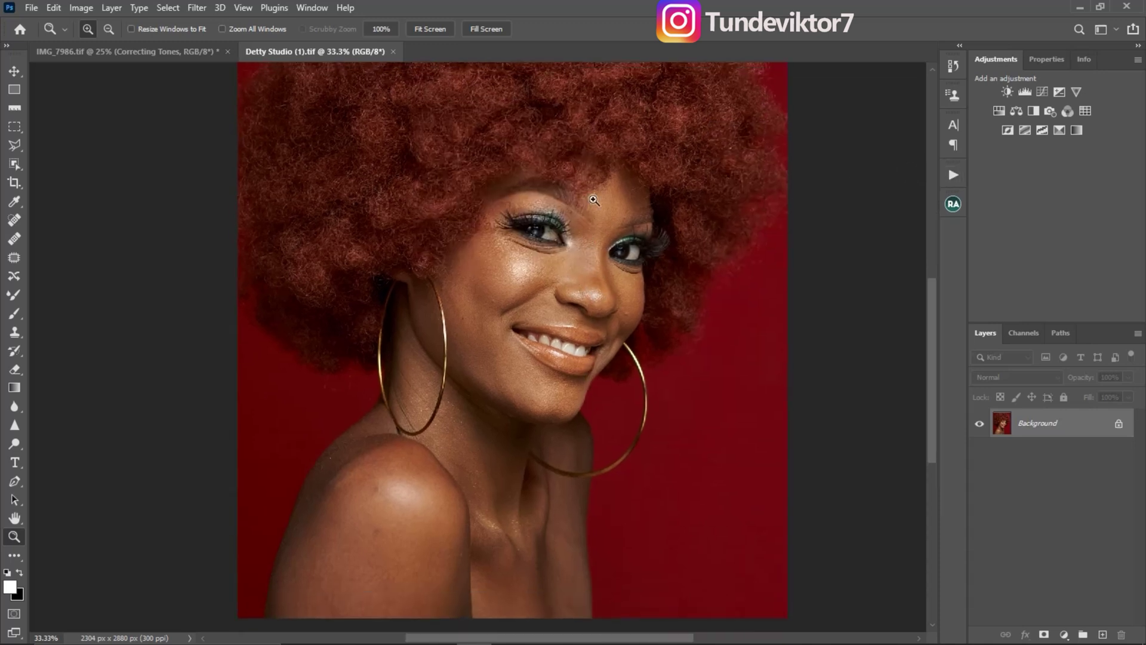
pyautogui.hscroll(-1, 618, 278)
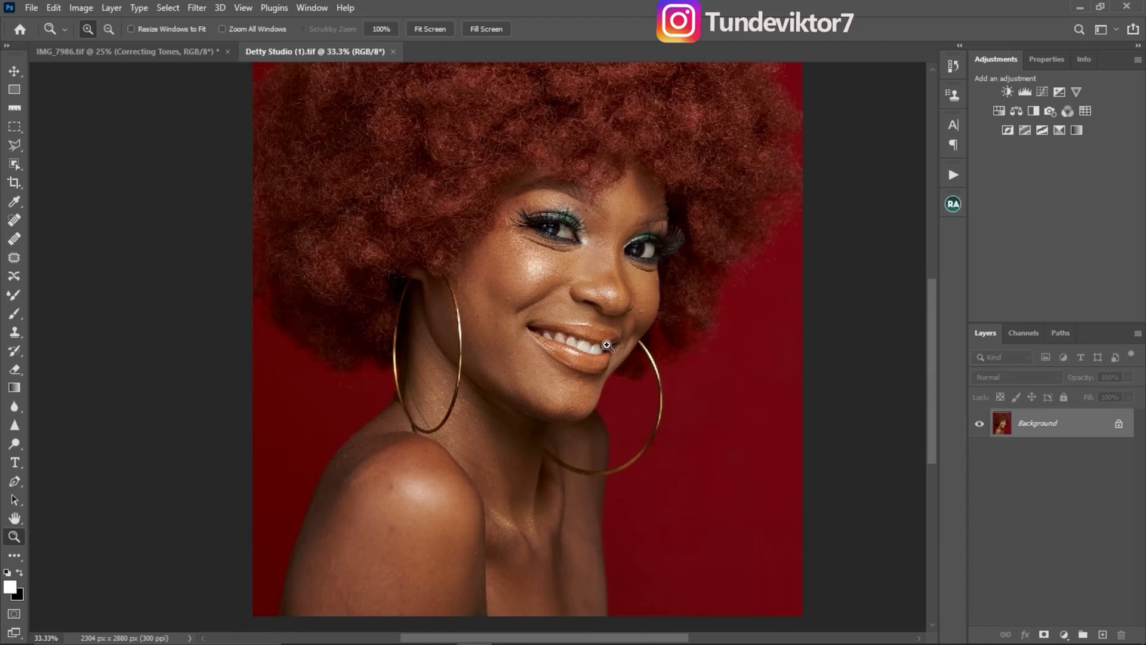
pyautogui.click(954, 175)
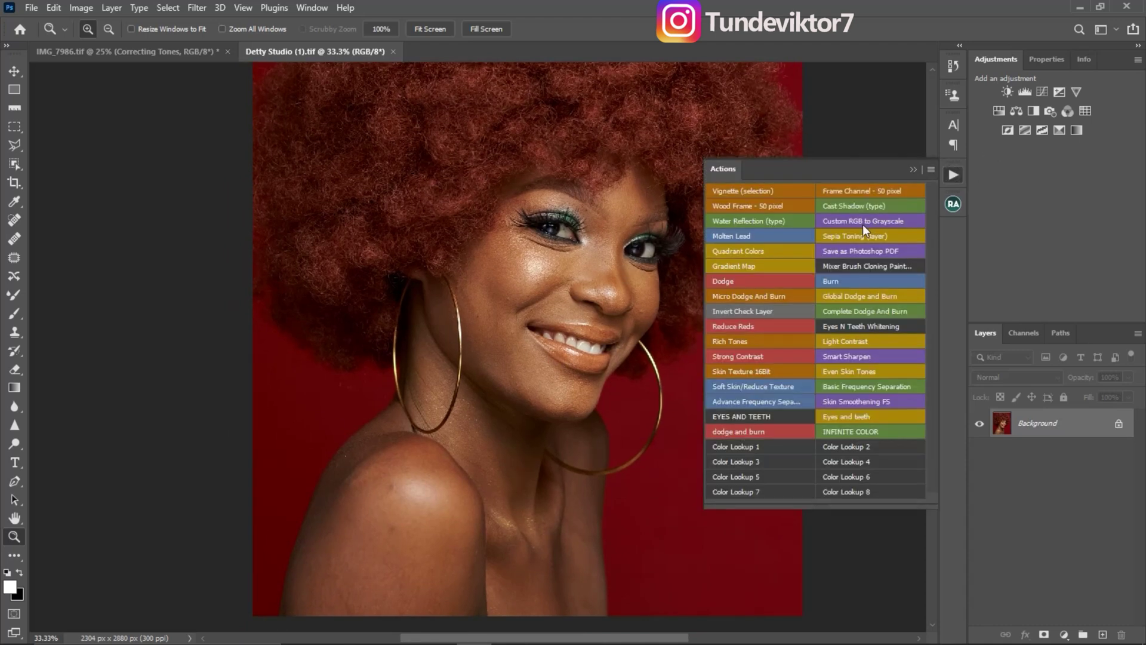
pyautogui.click(952, 175)
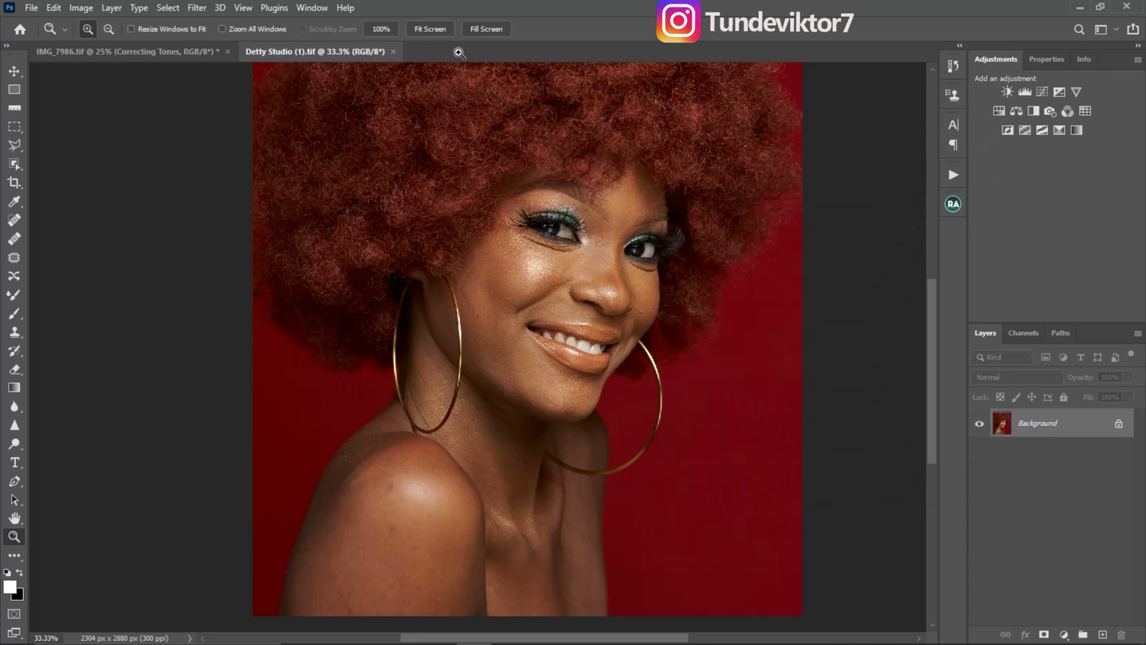
# Show the Actions panel from the Window menu and turn off Button Mode to list the sets.
pyautogui.click(313, 9)
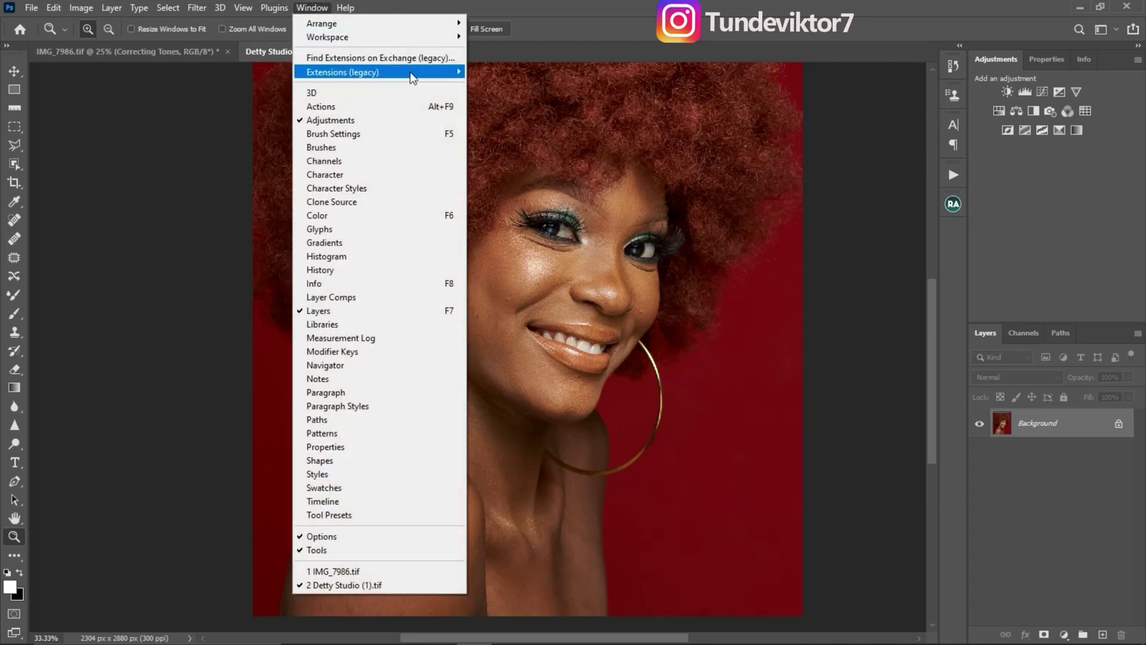
pyautogui.click(371, 106)
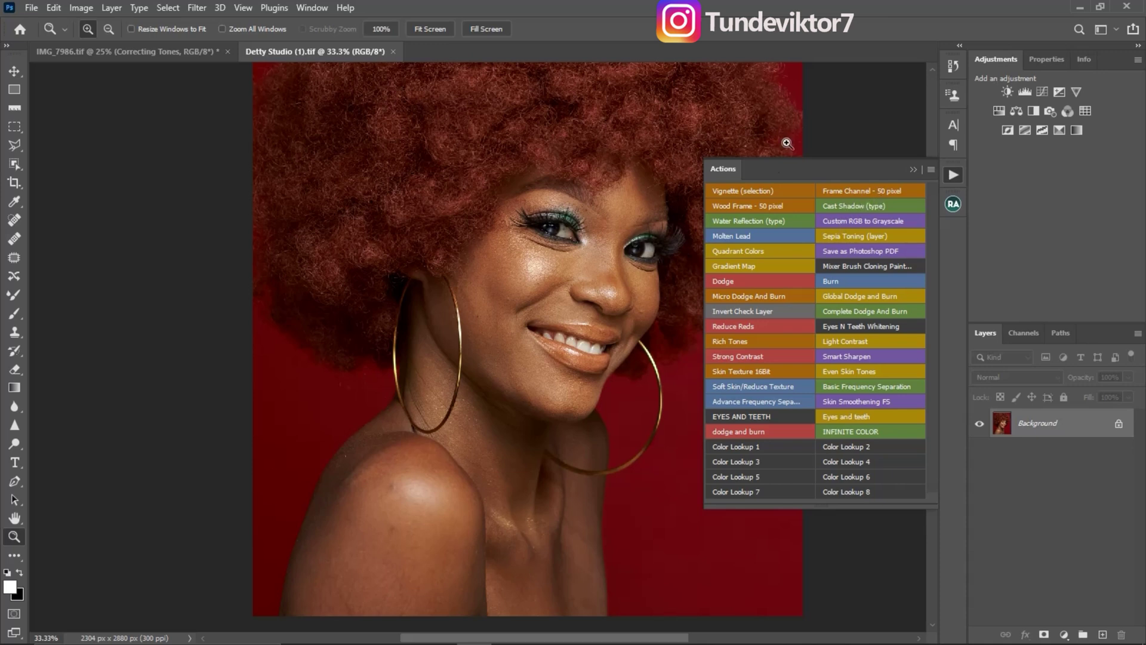
pyautogui.click(930, 172)
pyautogui.click(930, 170)
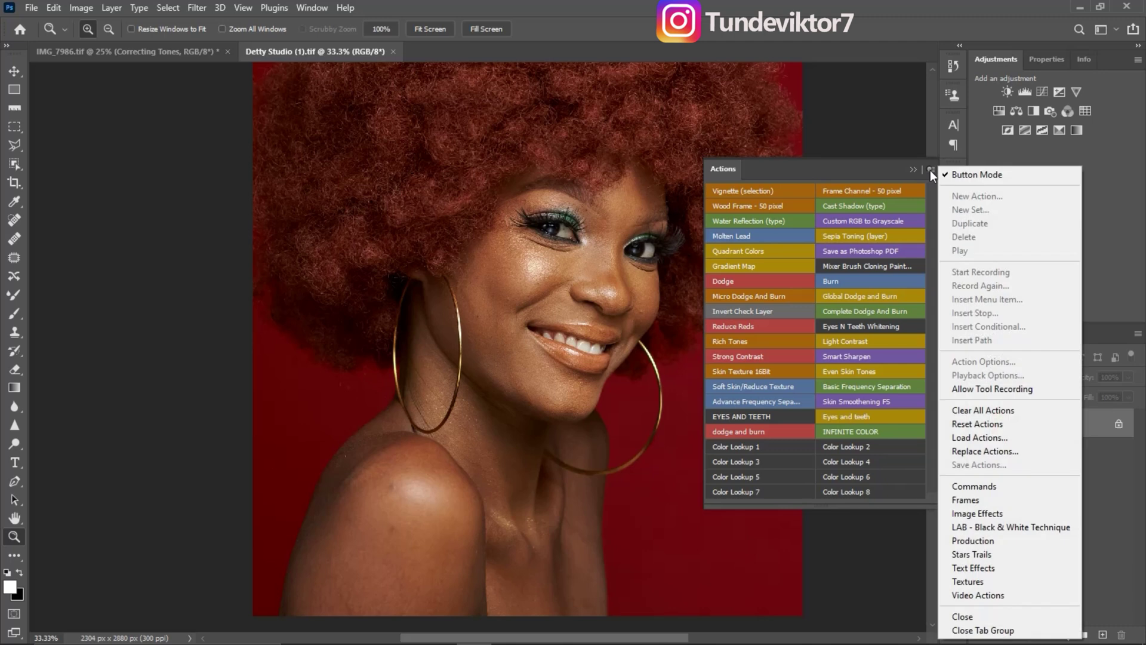
pyautogui.click(968, 174)
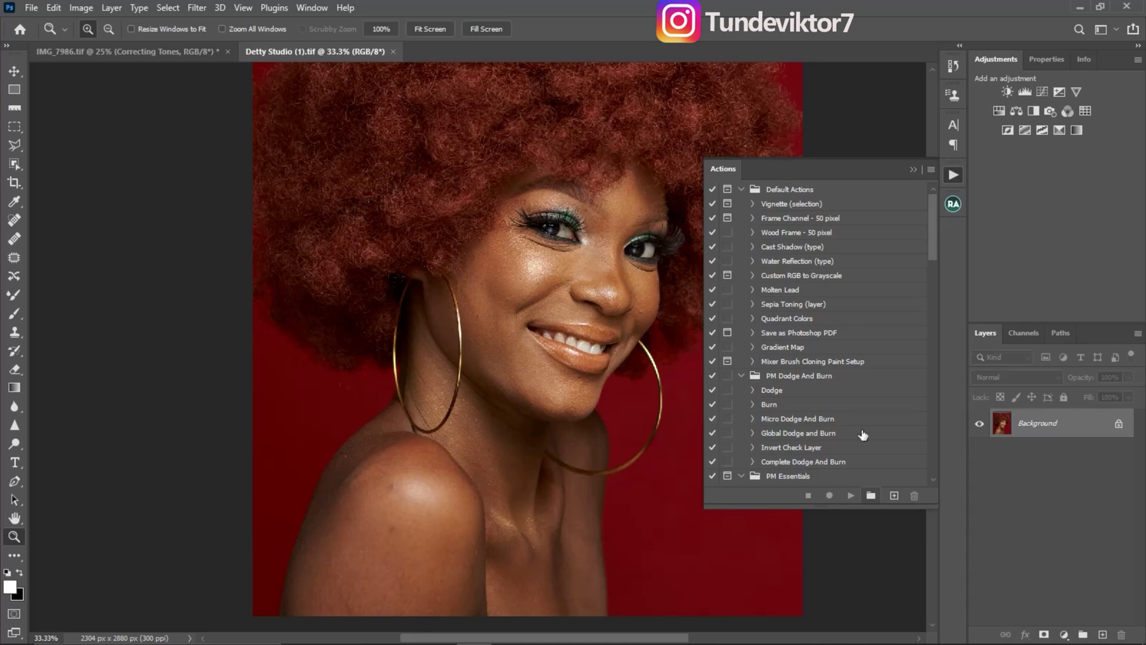
# Create an action set named TEE and start a new action inside it.
pyautogui.click(871, 496)
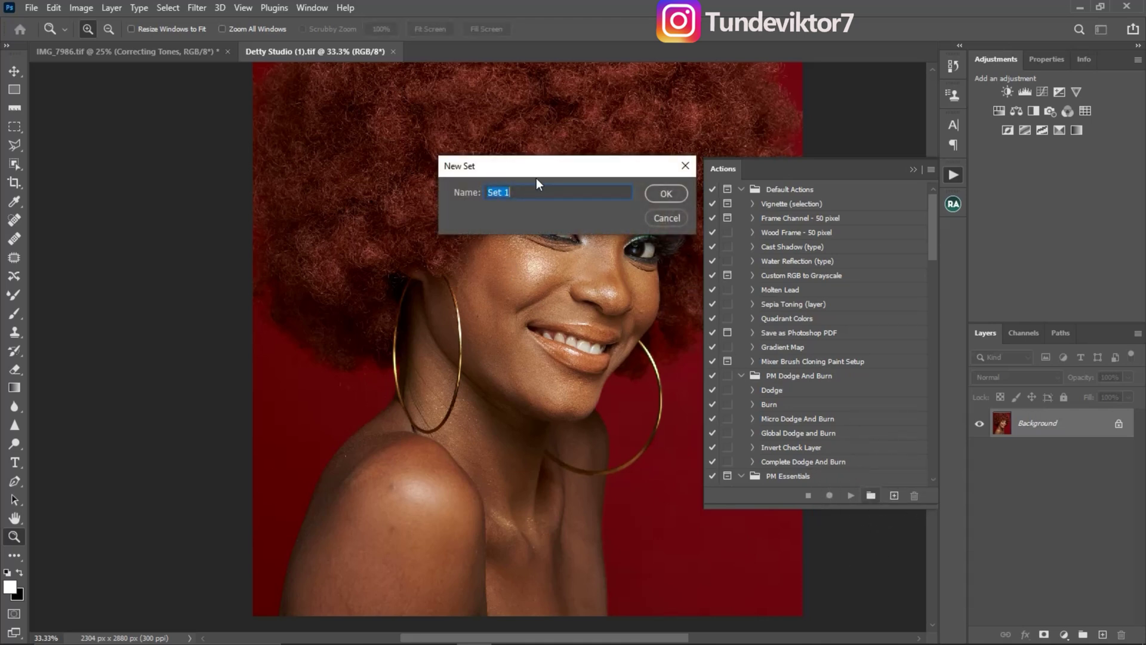
pyautogui.write('Te')
pyautogui.press('BackSpace')
pyautogui.write('EE')
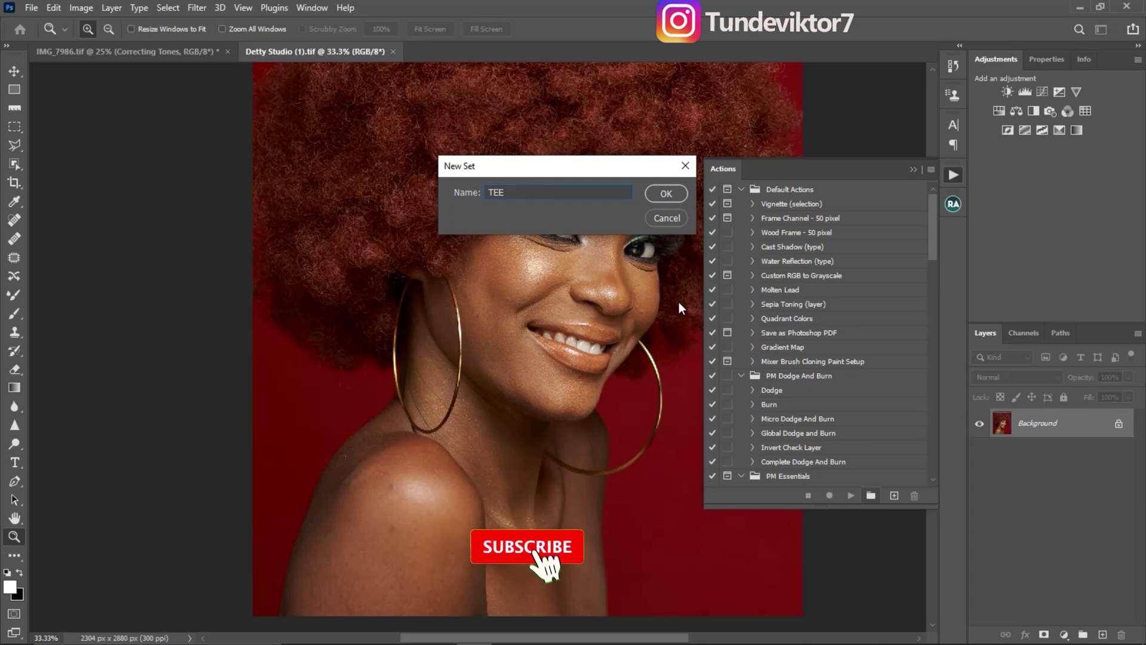
pyautogui.click(667, 195)
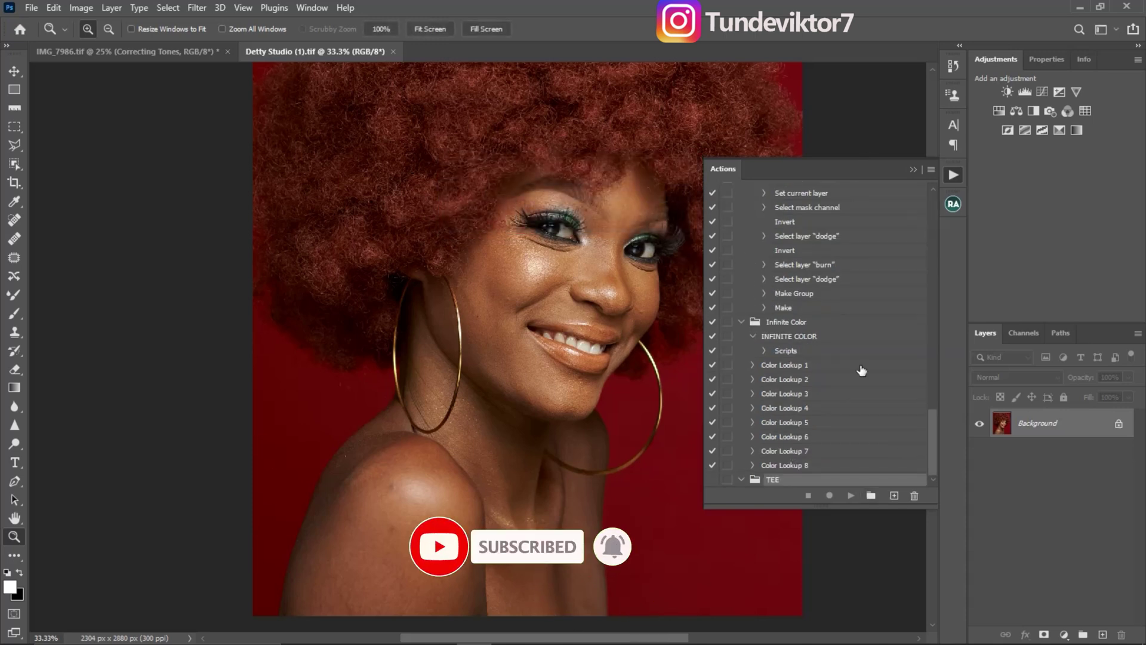
pyautogui.click(895, 496)
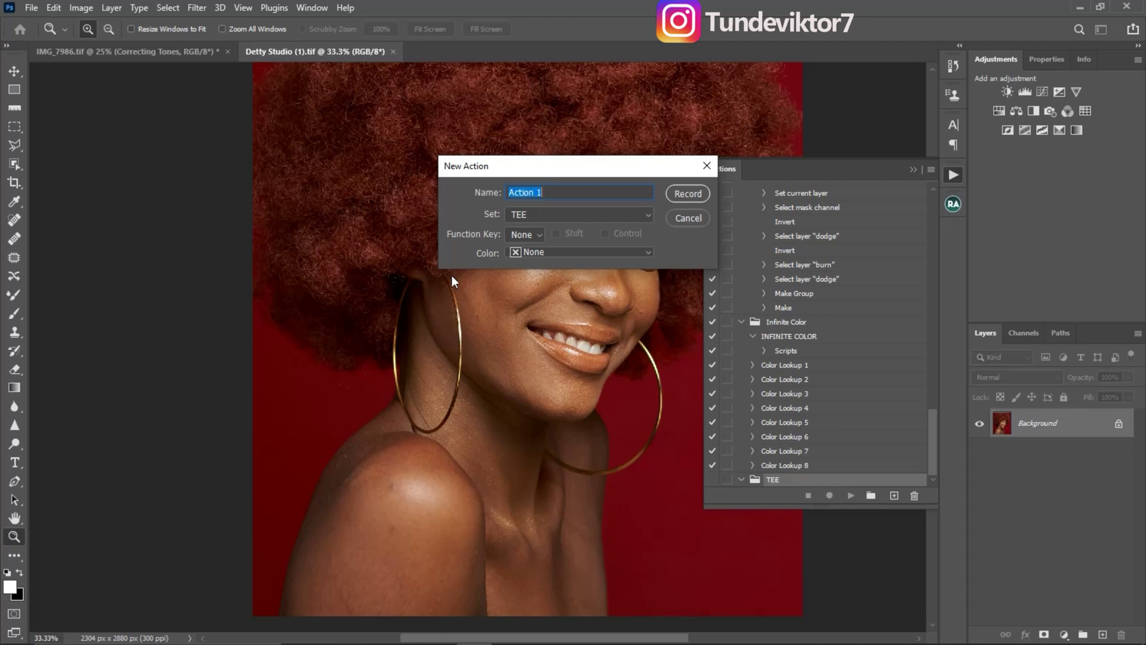
# Name the action 'Teelens eyes whitening', with function key None and a Yellow colour label.
pyautogui.write('Teelens eyes whitening')
pyautogui.click(537, 196)
pyautogui.click(540, 214)
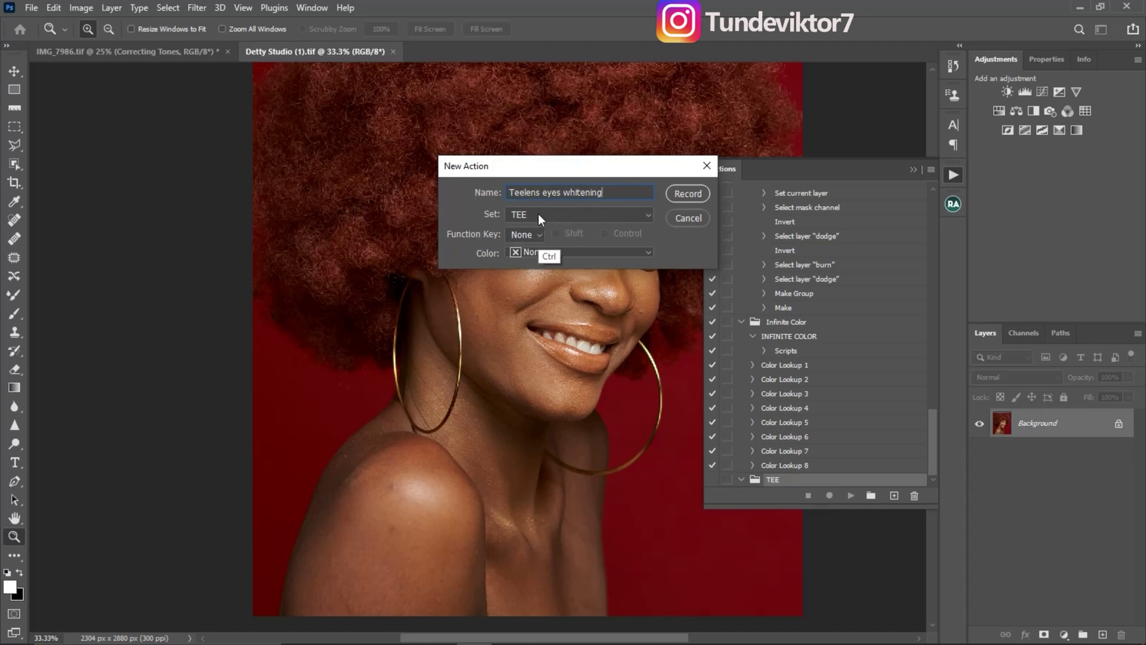
pyautogui.click(538, 215)
pyautogui.click(524, 235)
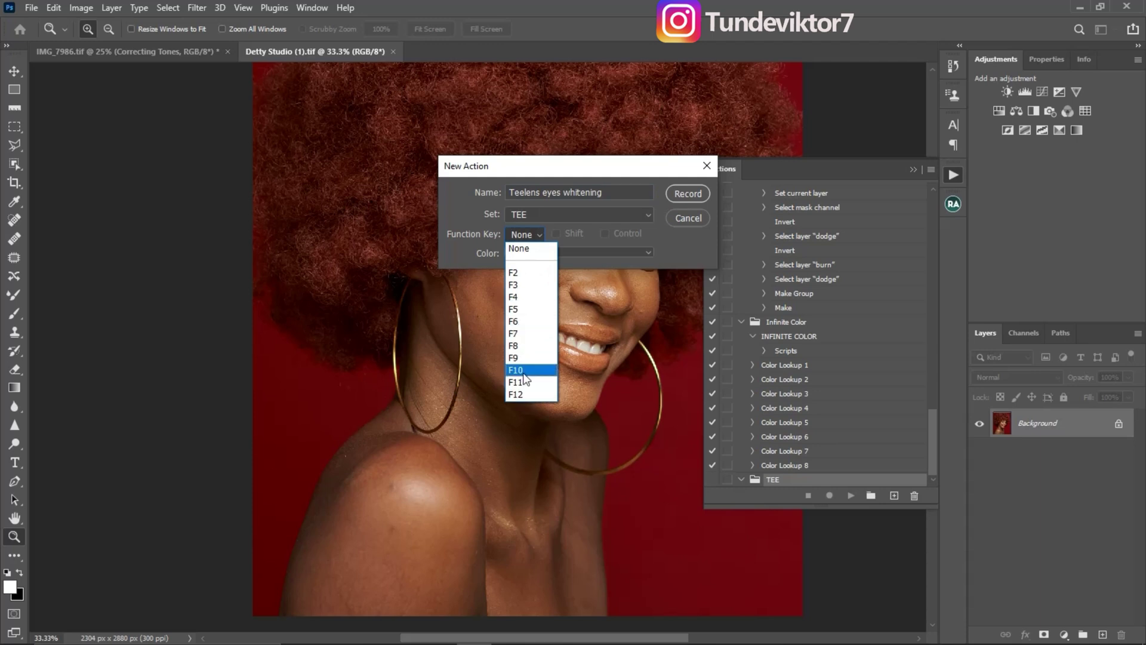
pyautogui.click(482, 258)
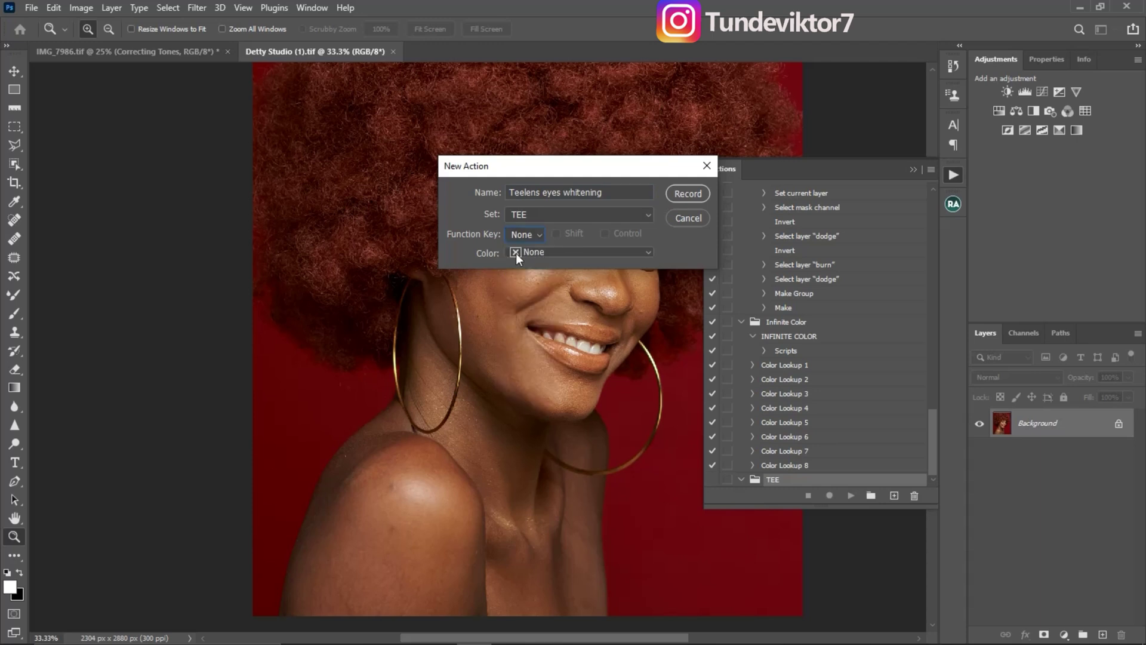
pyautogui.click(563, 254)
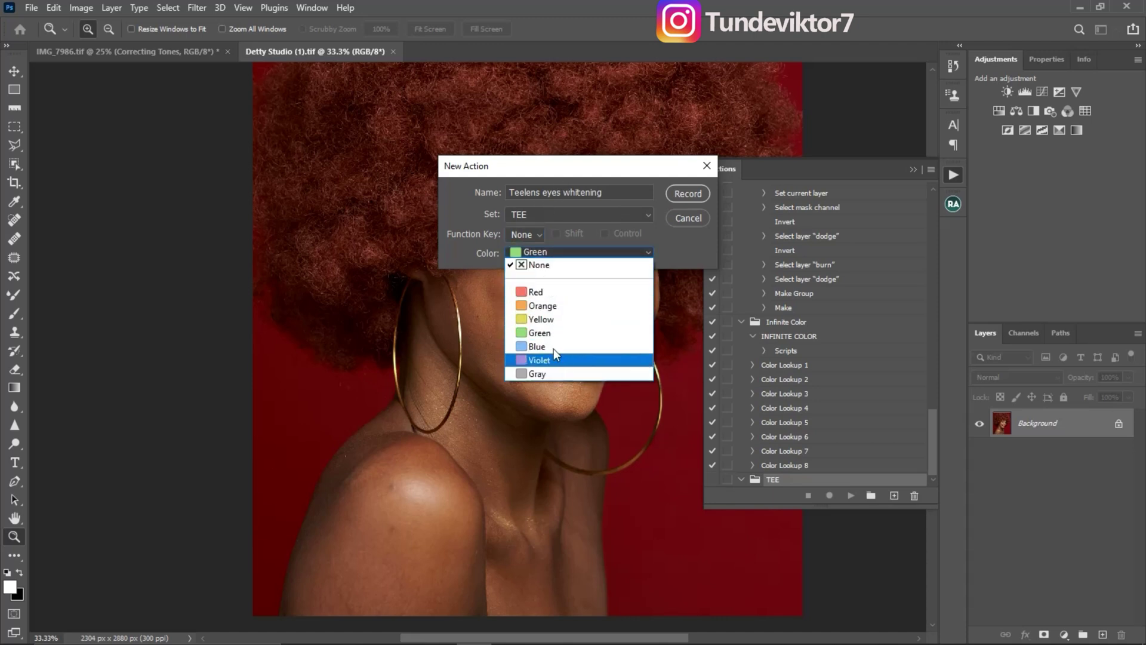
pyautogui.click(548, 318)
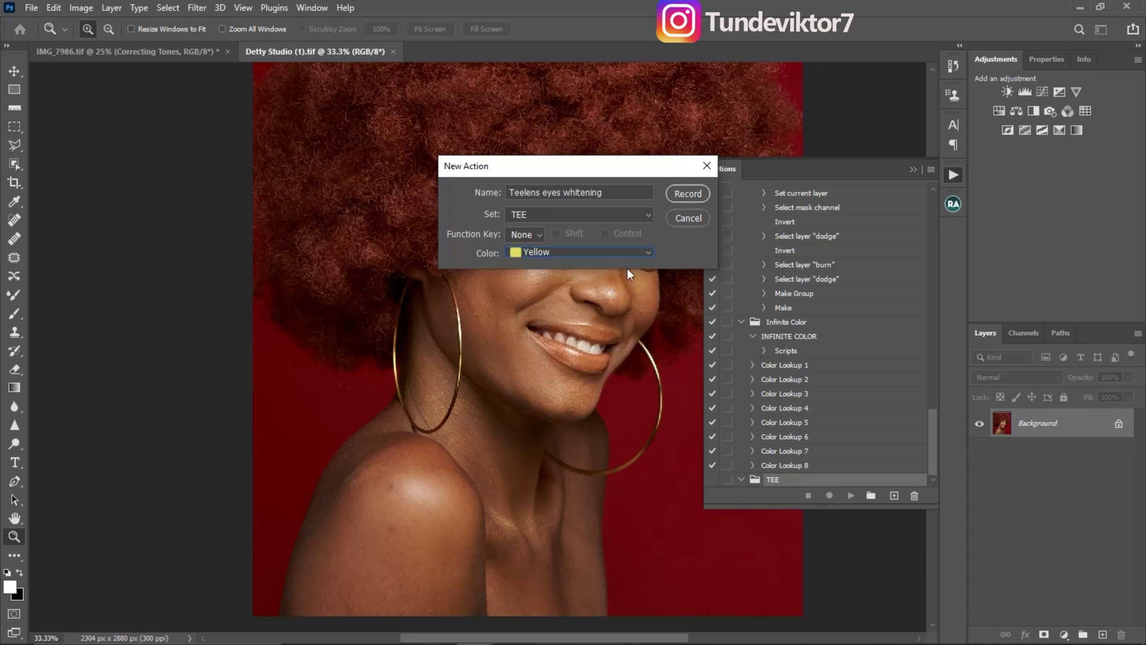
# Begin recording the new action and collapse the Actions panel.
pyautogui.click(686, 190)
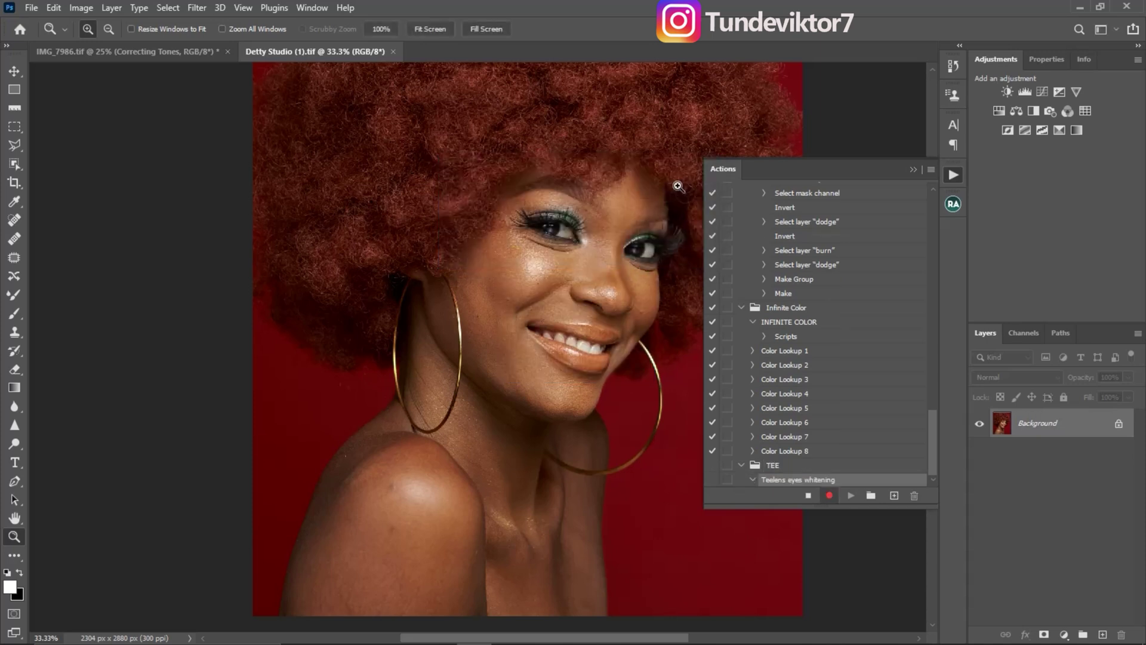
pyautogui.click(912, 170)
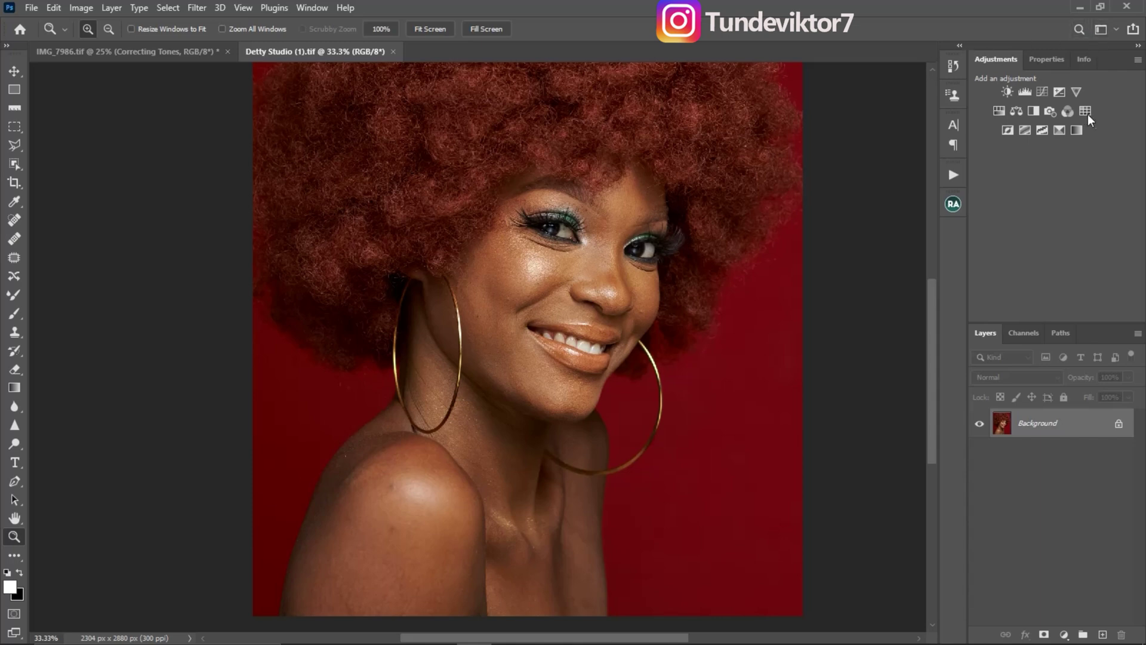
pyautogui.click(1079, 90)
# Add a Vibrance adjustment layer with Saturation -48 and Vibrance 0.
pyautogui.click(1064, 635)
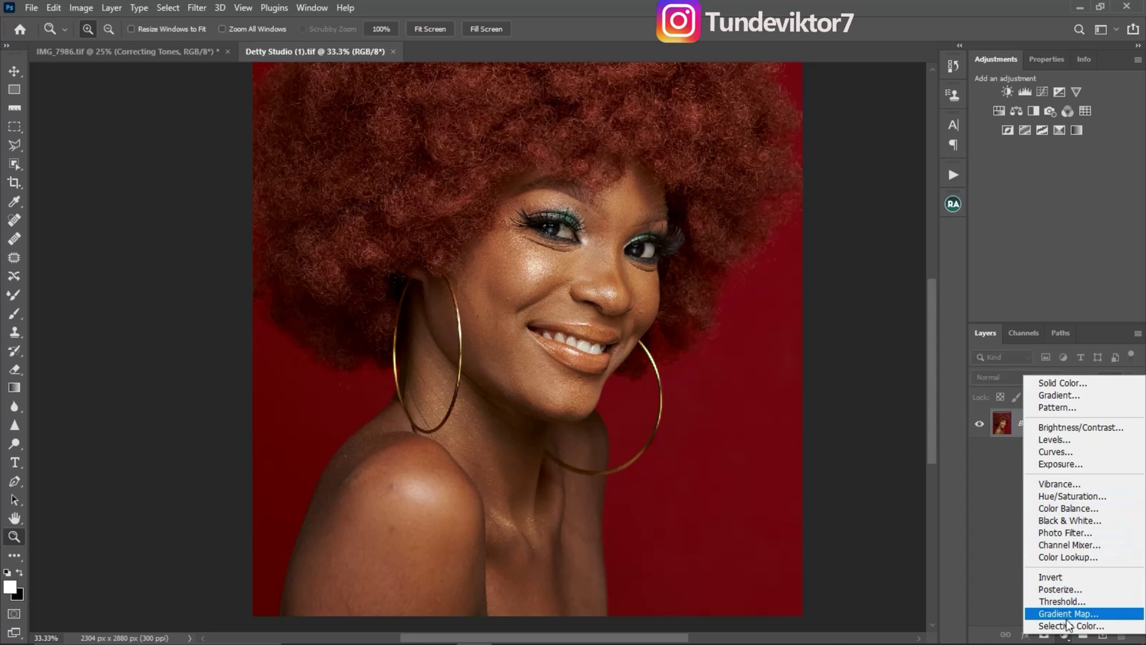
pyautogui.click(1063, 484)
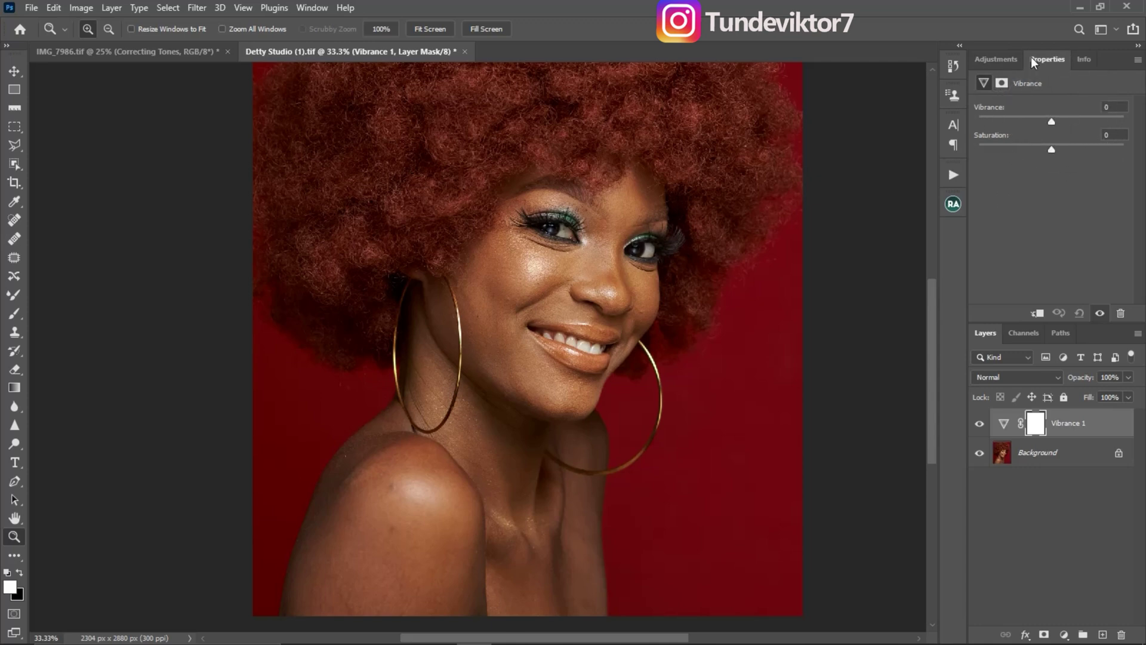
pyautogui.moveTo(1044, 66); pyautogui.dragTo(944, 222)
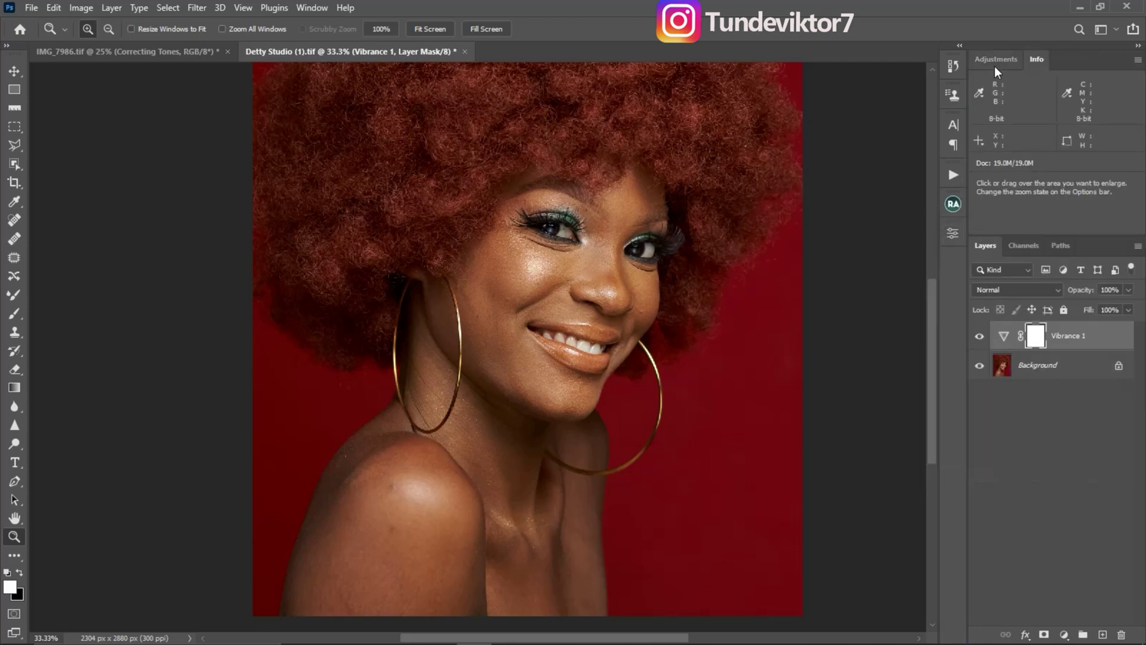
pyautogui.click(953, 232)
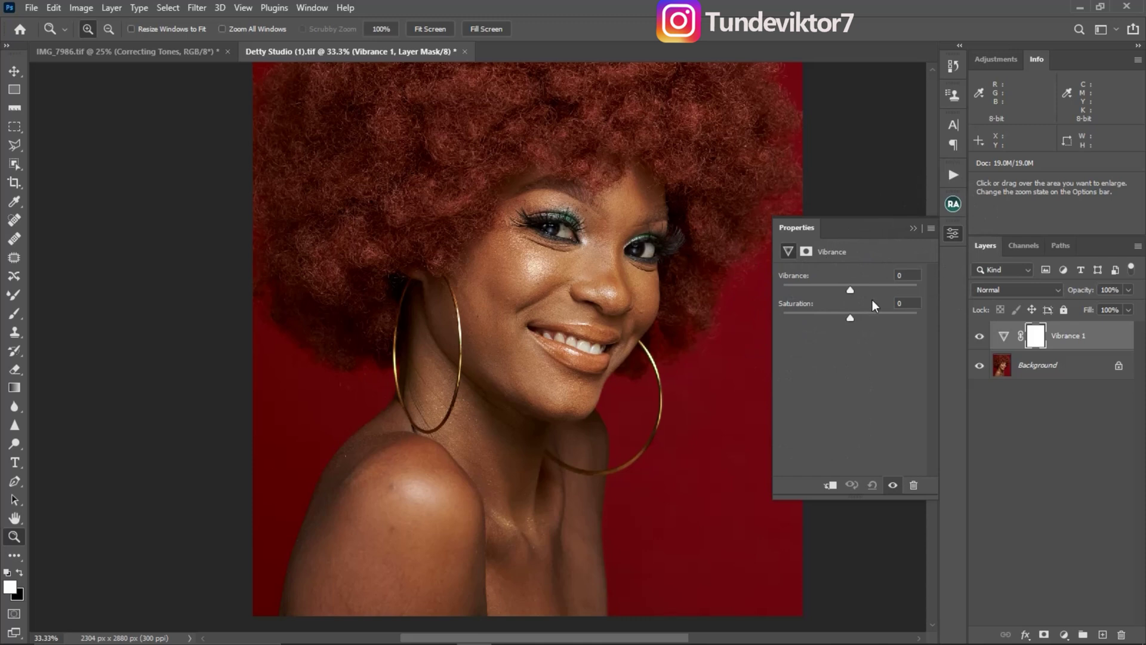
pyautogui.moveTo(865, 231); pyautogui.dragTo(1026, 56)
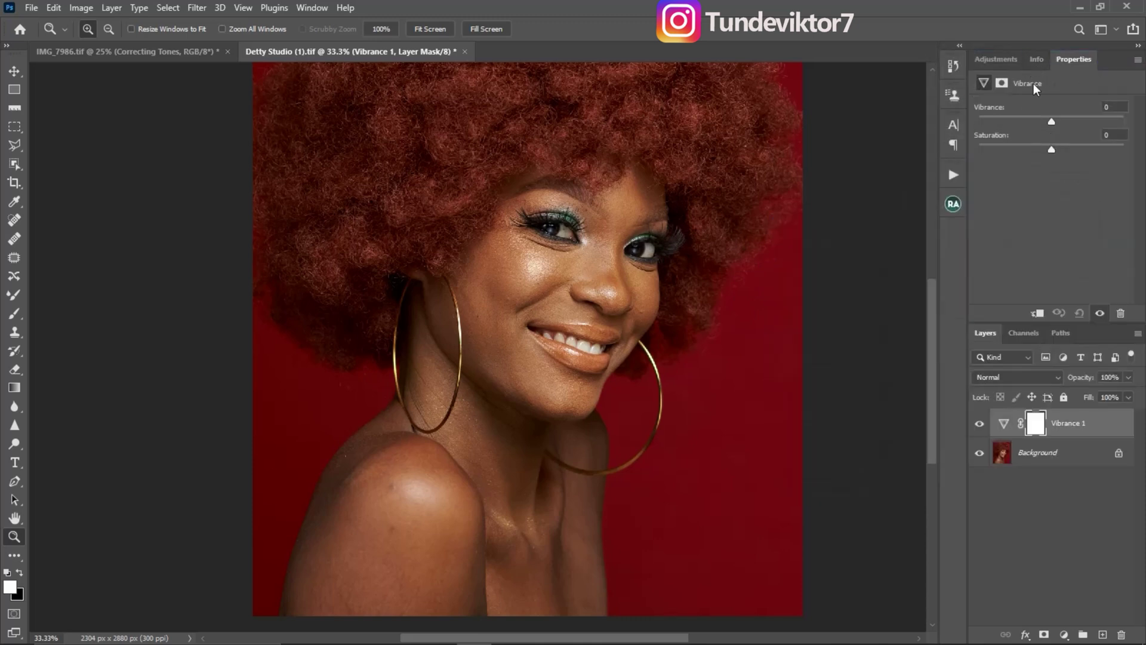
pyautogui.press('ctrl')
pyautogui.press('ctrl')
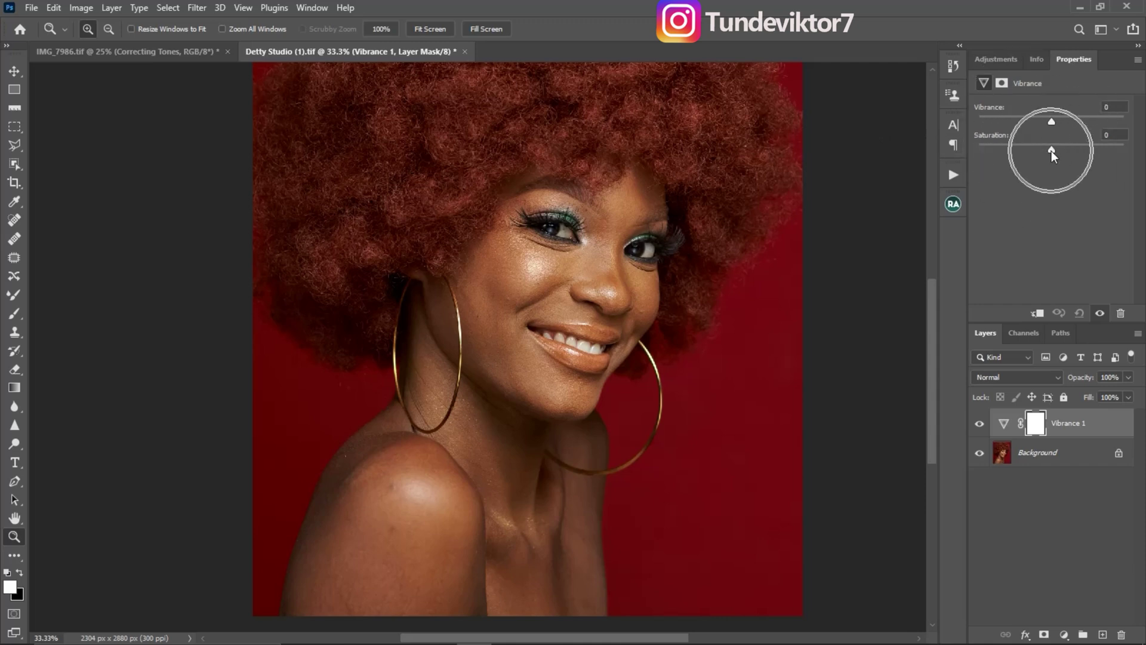
pyautogui.moveTo(1051, 152); pyautogui.dragTo(1019, 155)
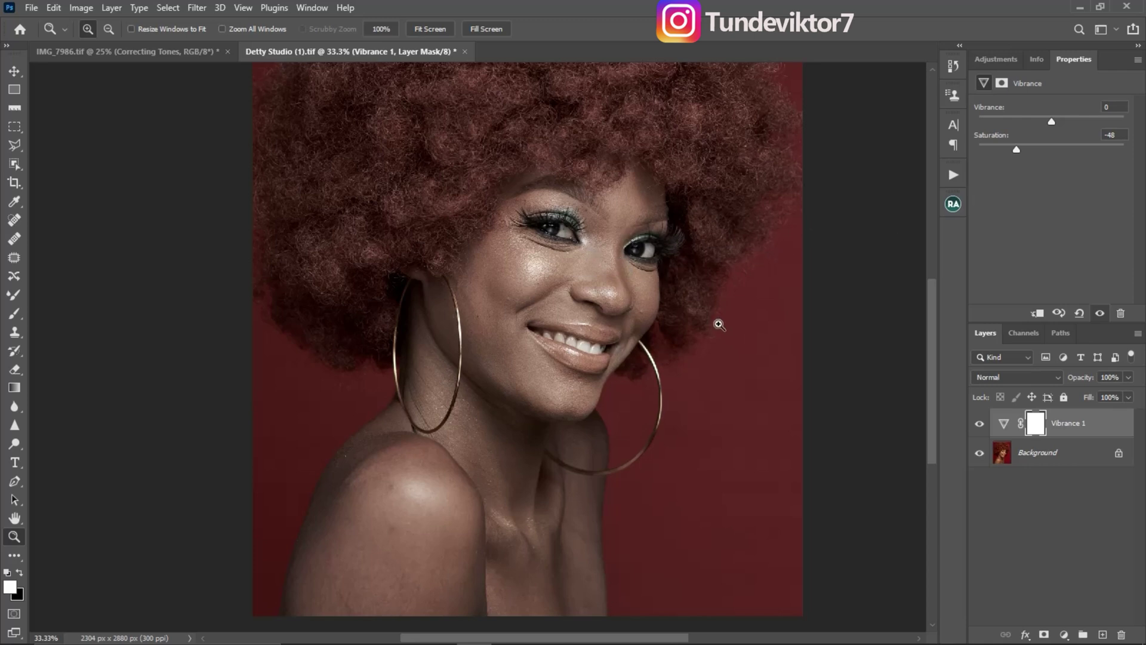
pyautogui.press('ctrl')
pyautogui.click(1064, 635)
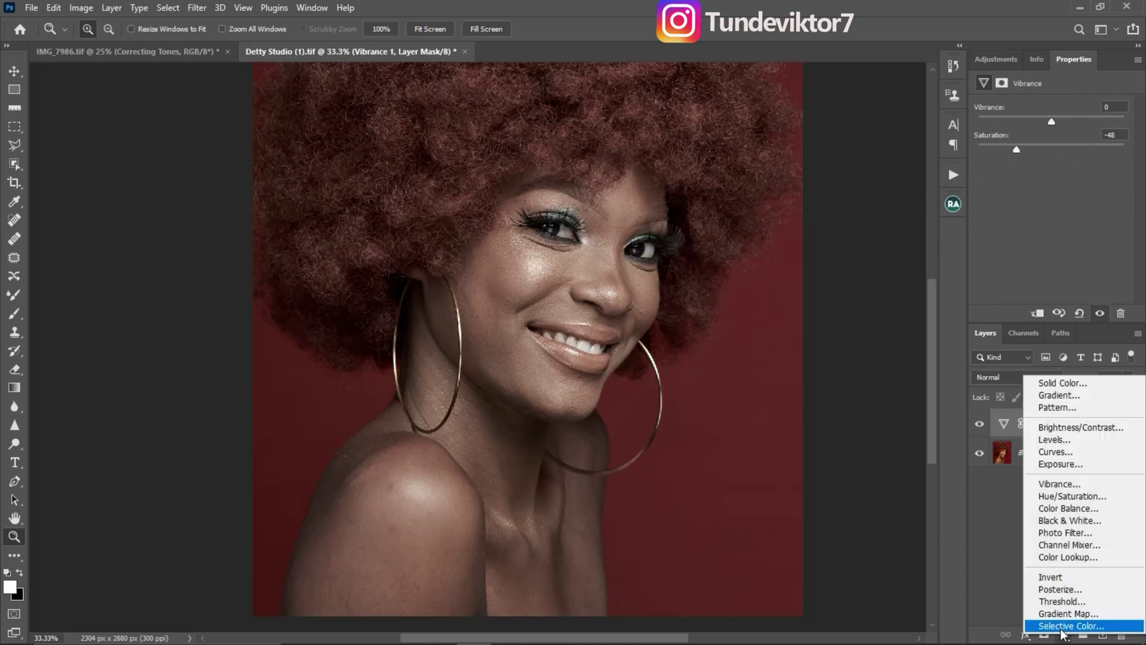
# Add a Curves layer from the Lighter (RGB) preset, lifting the point to input 98, output 130.
pyautogui.click(1070, 457)
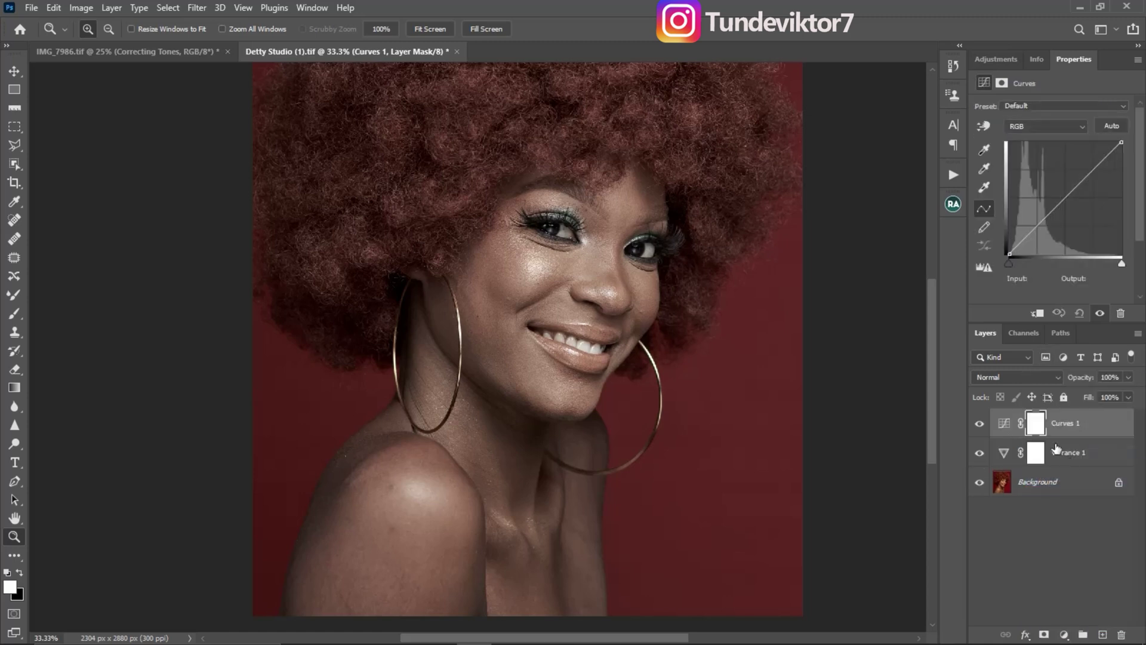
pyautogui.click(1031, 105)
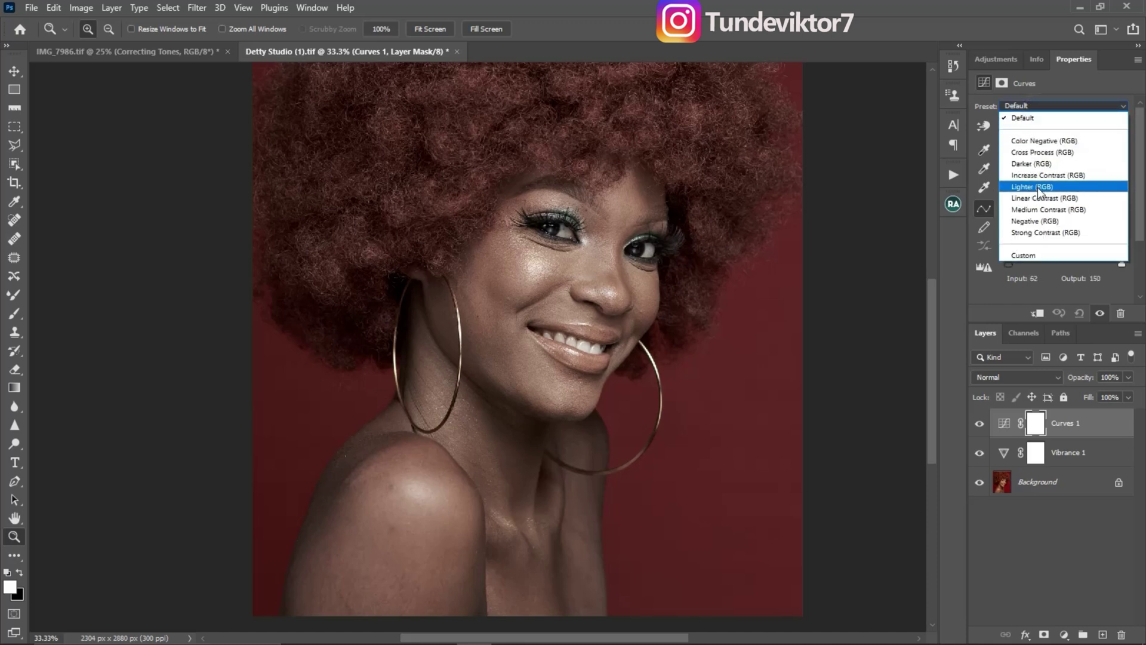
pyautogui.click(1037, 190)
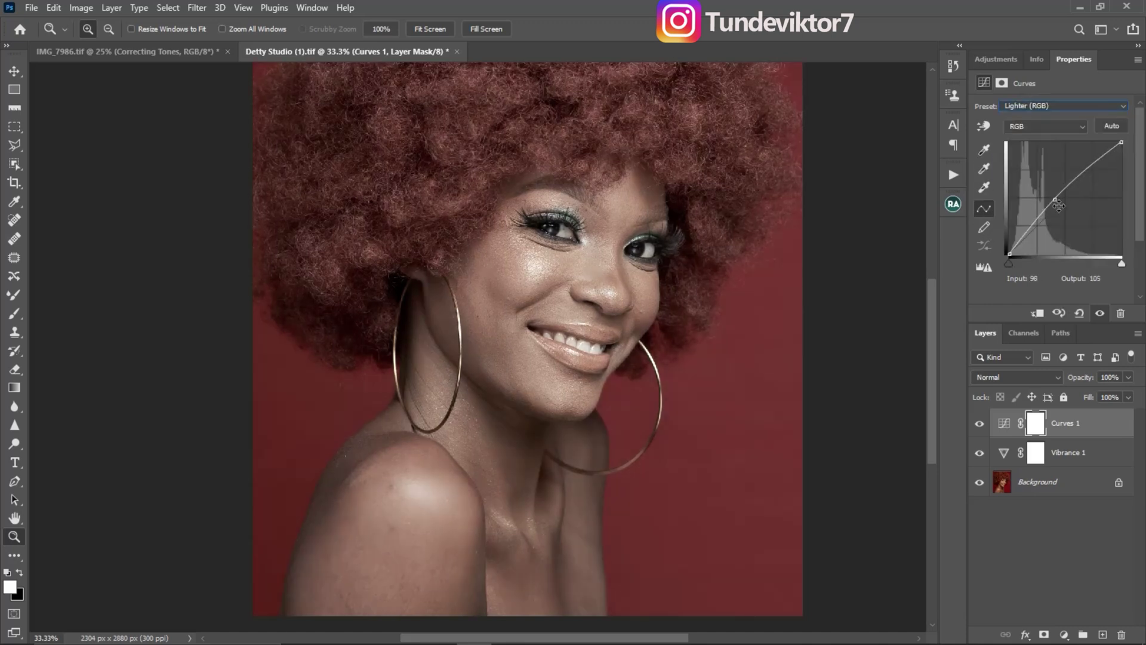
pyautogui.moveTo(1055, 200); pyautogui.dragTo(1053, 196)
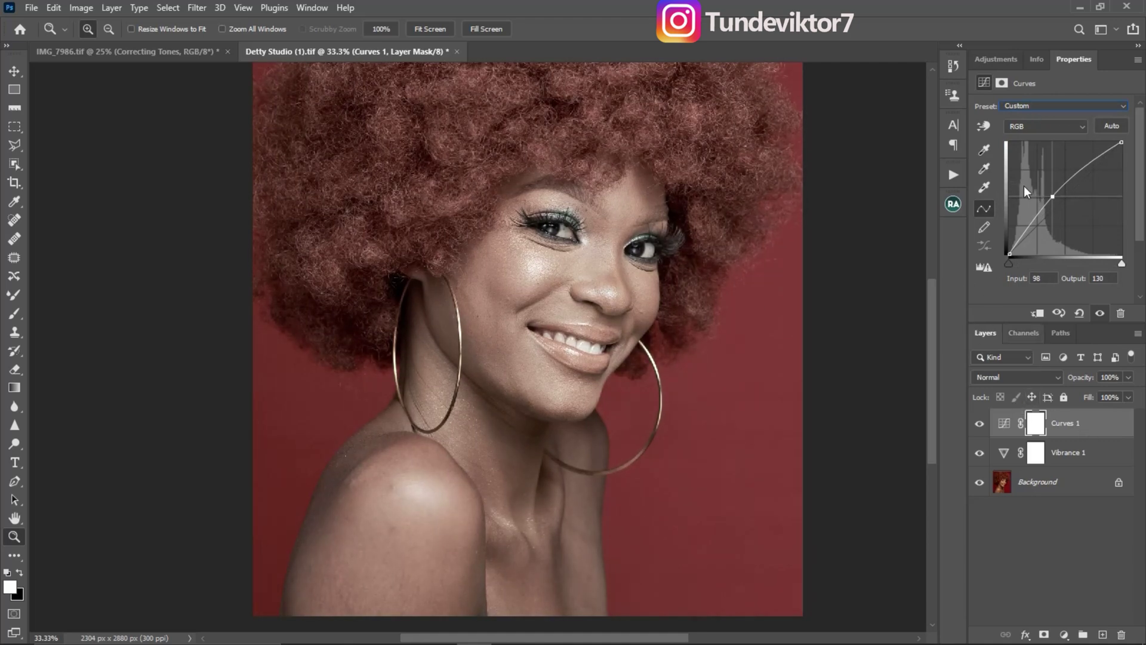
pyautogui.click(1064, 635)
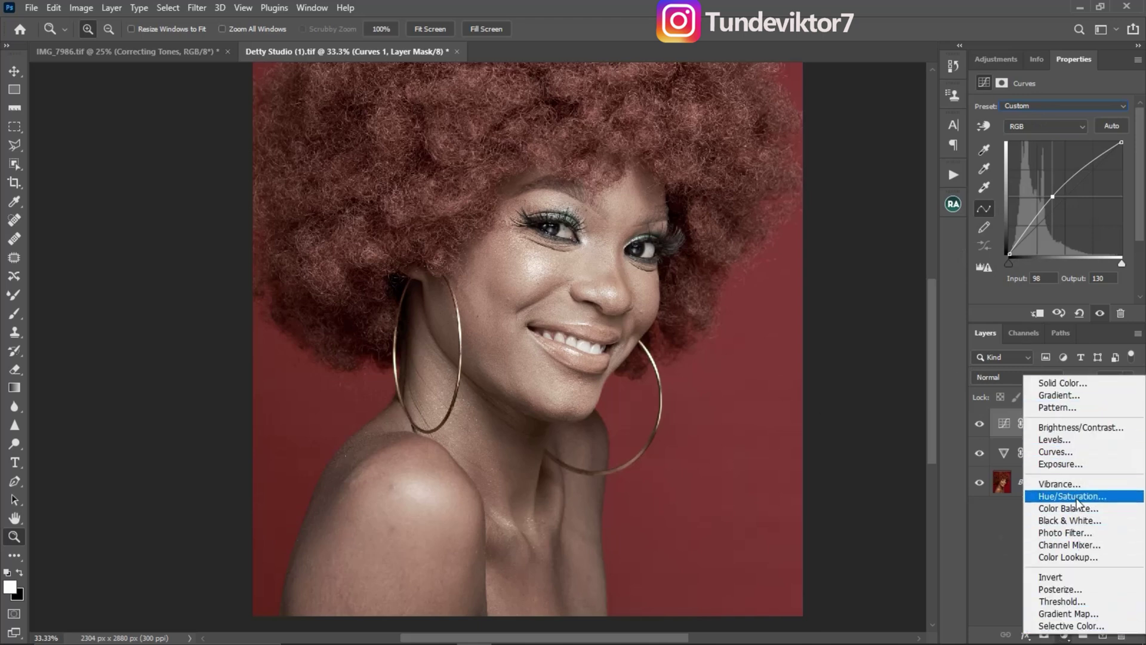
# Add a Photo Filter layer using Cooling Filter (80) at 7% density.
pyautogui.click(1076, 532)
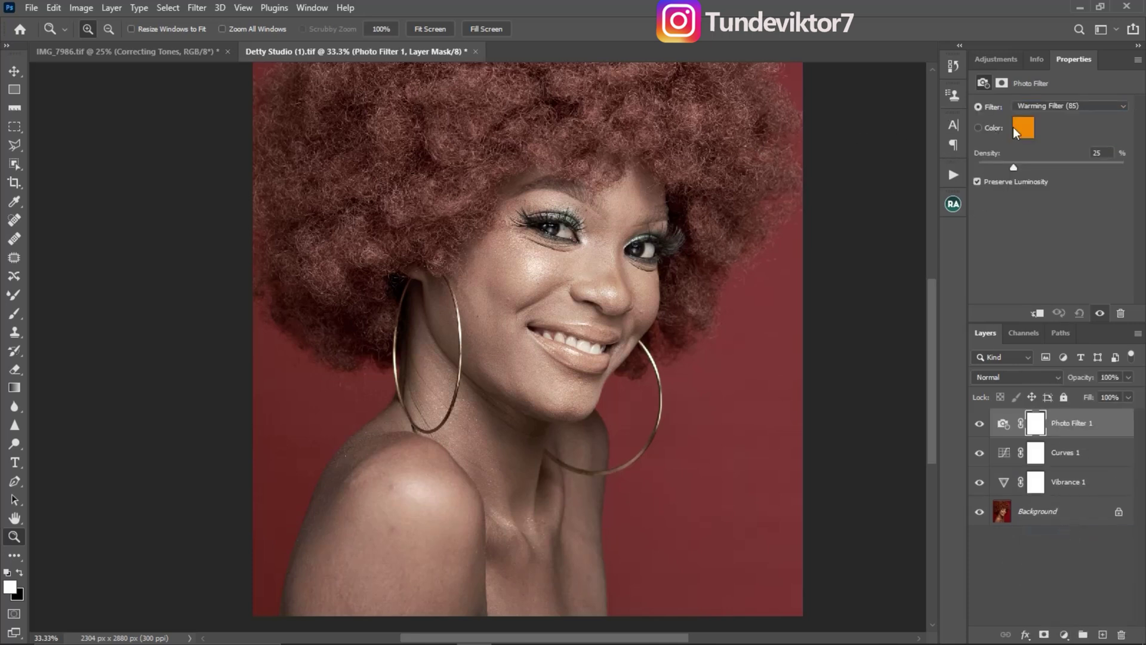
pyautogui.click(1050, 106)
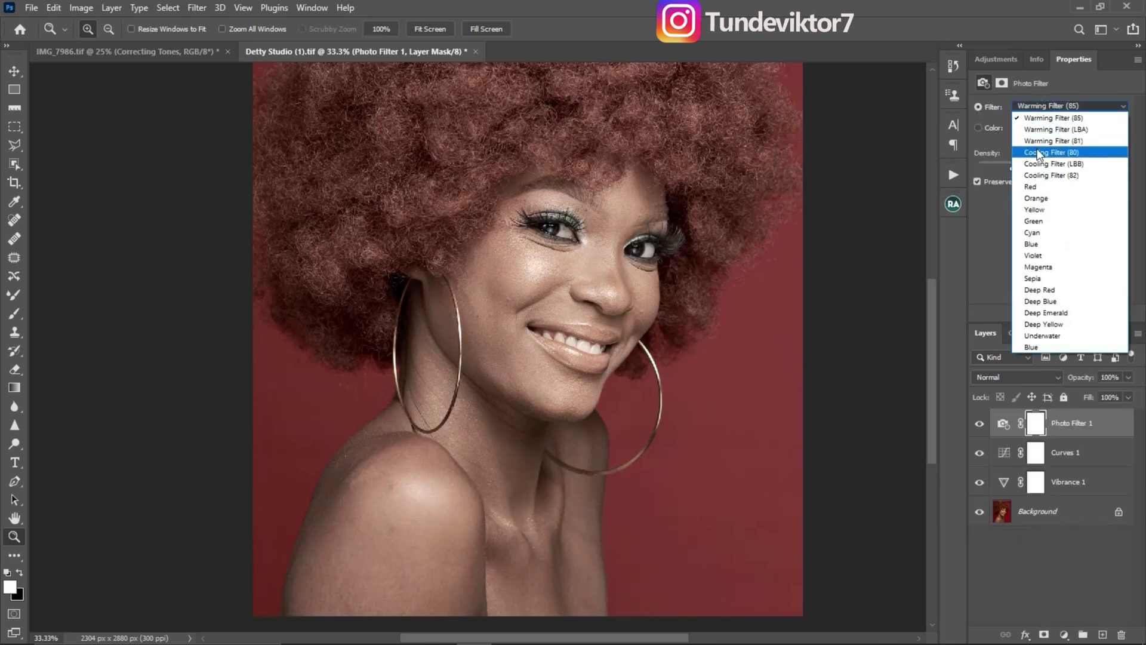
pyautogui.click(1063, 153)
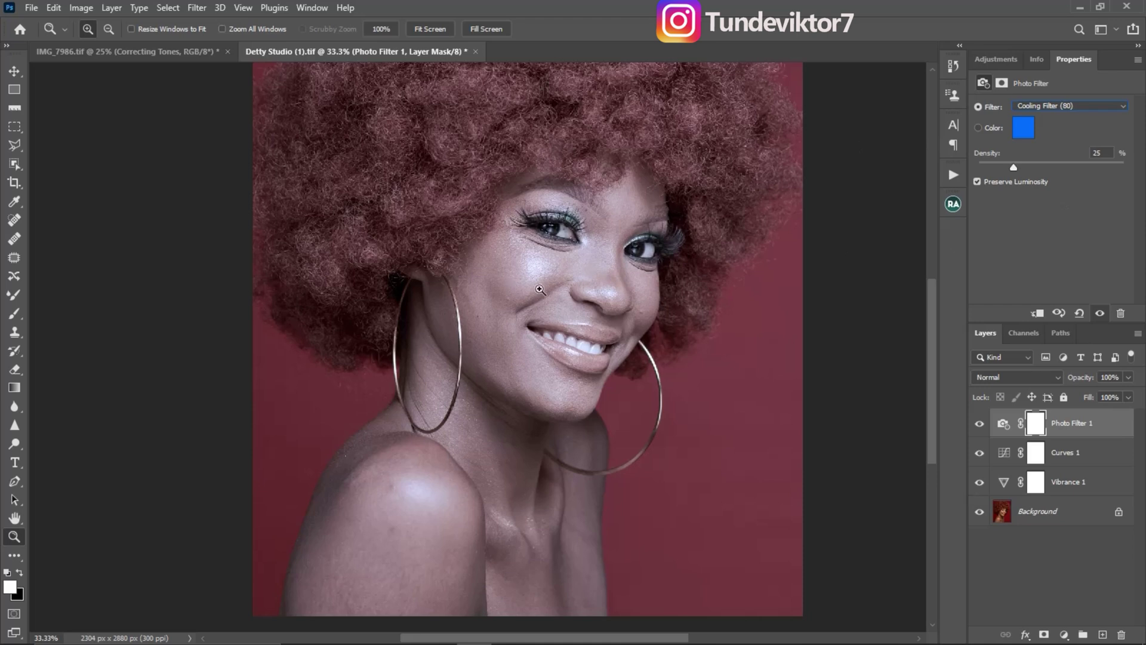
pyautogui.moveTo(1014, 168); pyautogui.dragTo(990, 167)
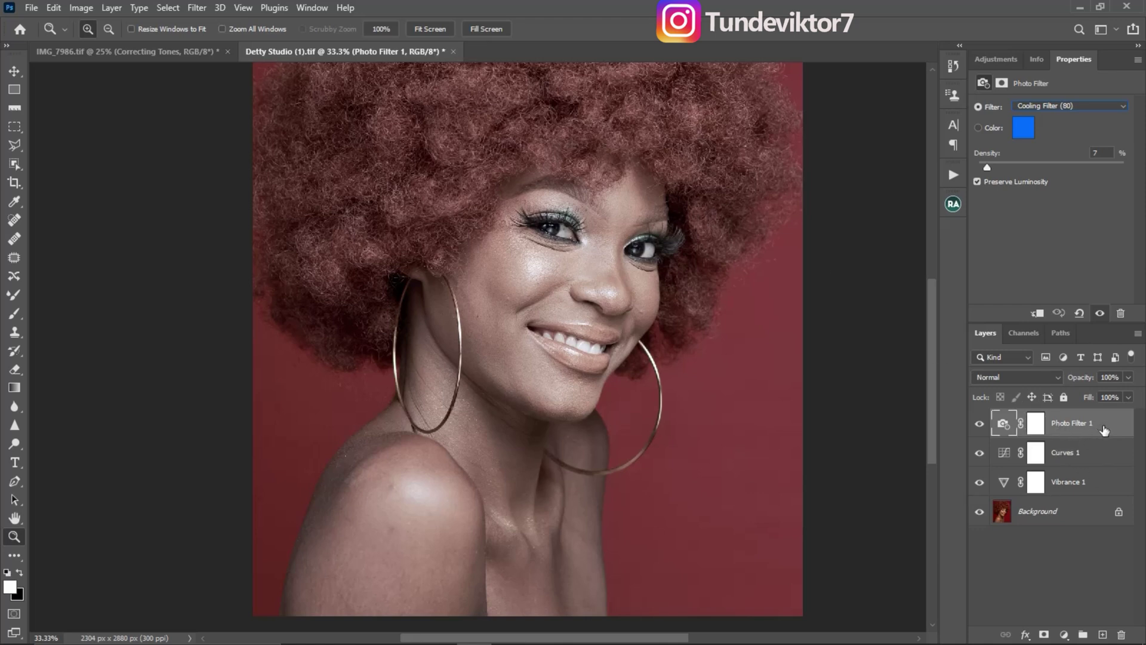
pyautogui.keyDown('shift'); pyautogui.click(1074, 482); pyautogui.keyUp('shift')
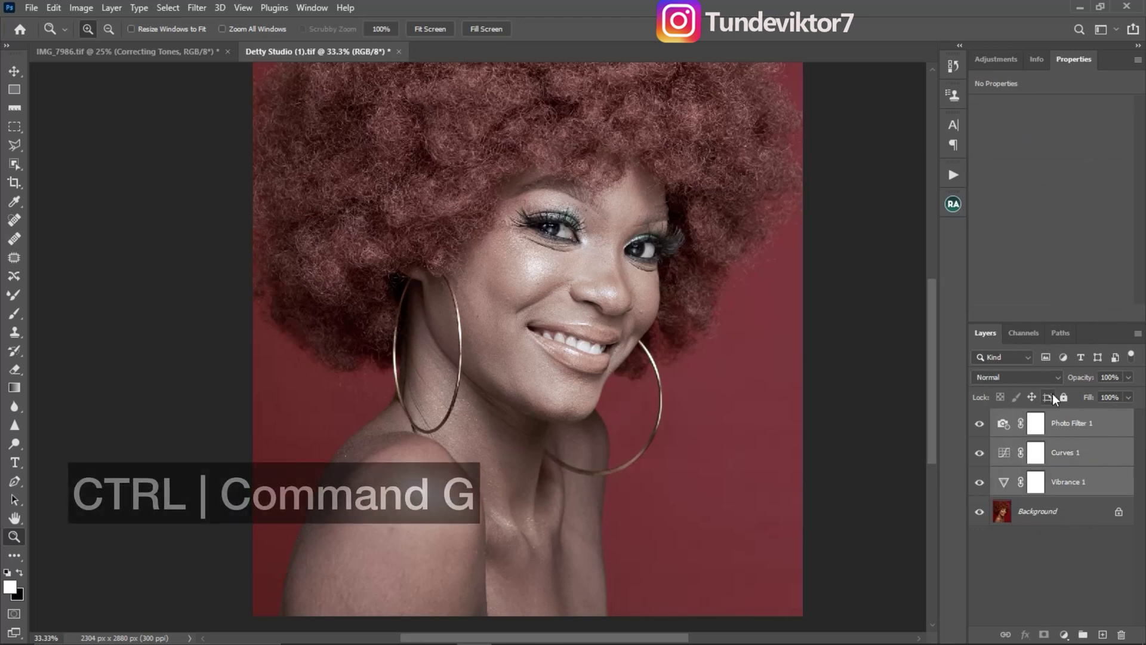
# Group the three adjustments into Group 1 with an inverted black layer mask.
pyautogui.hotkey('ctrl', 'g')
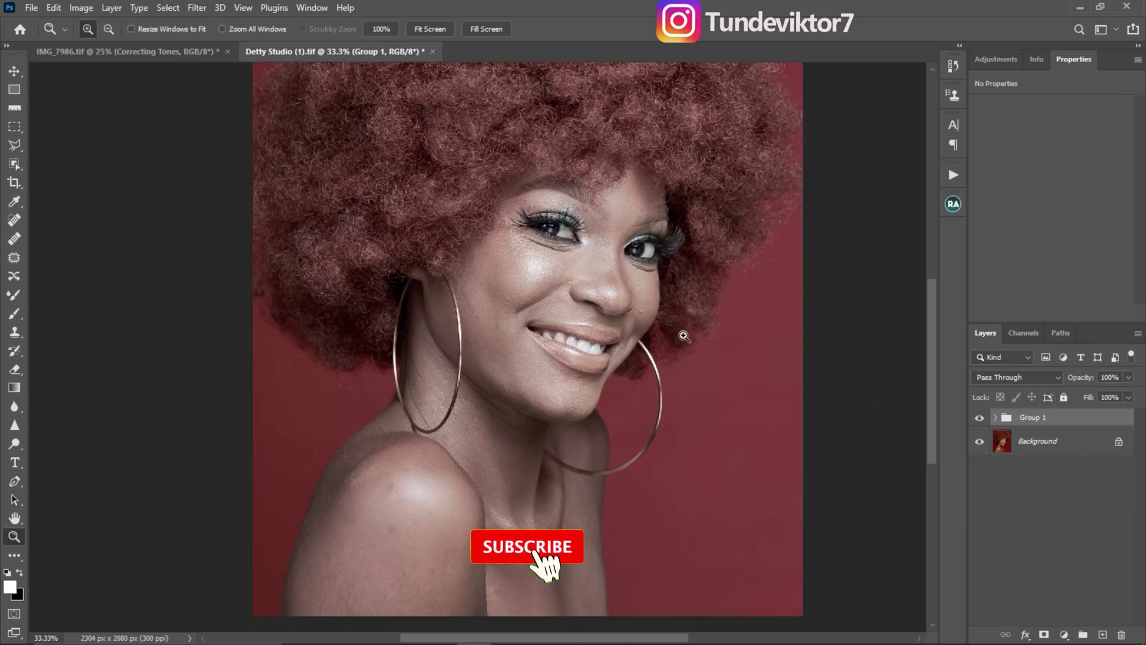
pyautogui.click(1044, 635)
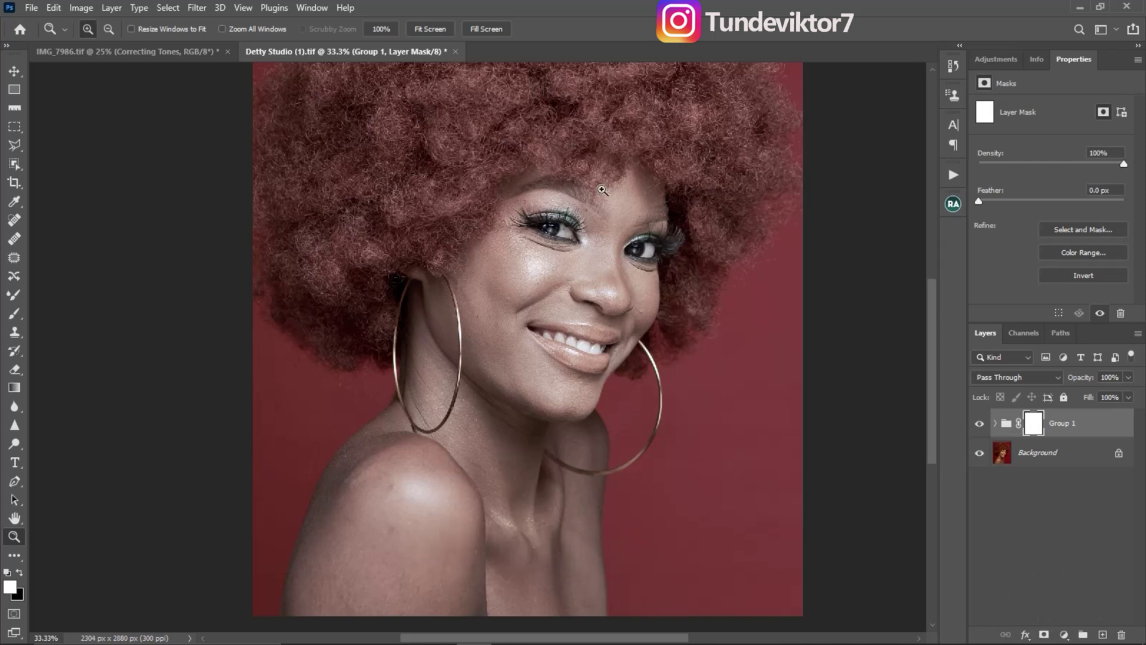
pyautogui.hotkey('ctrl', 'i')
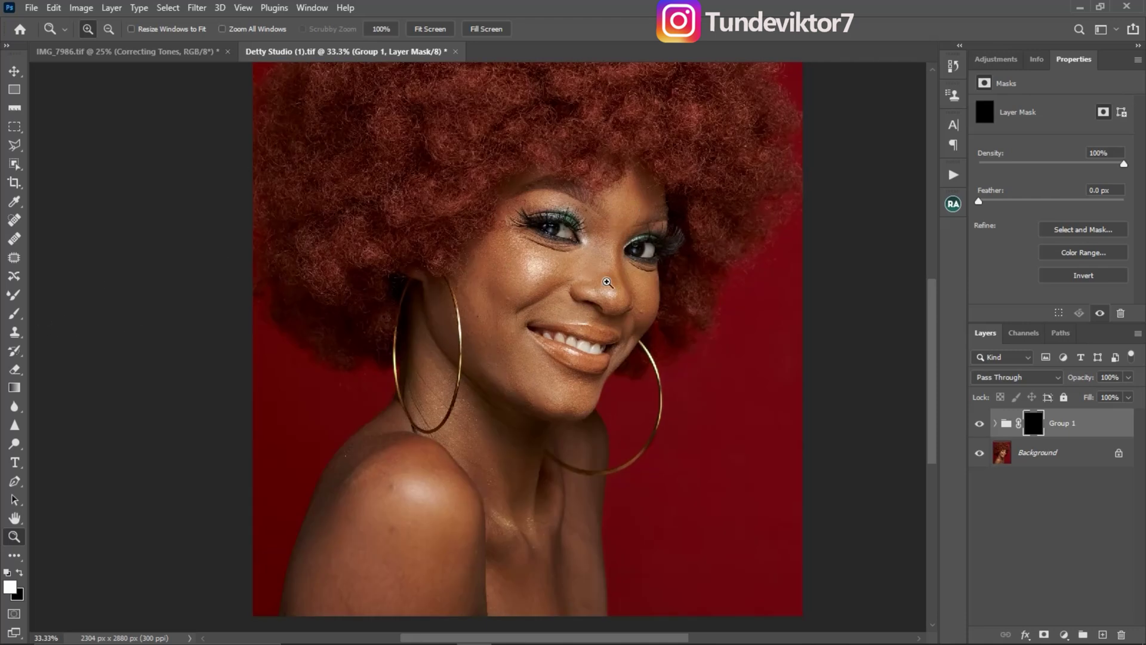
# Select the Brush tool and confirm the foreground colour is white.
pyautogui.click(13, 316)
pyautogui.click(419, 31)
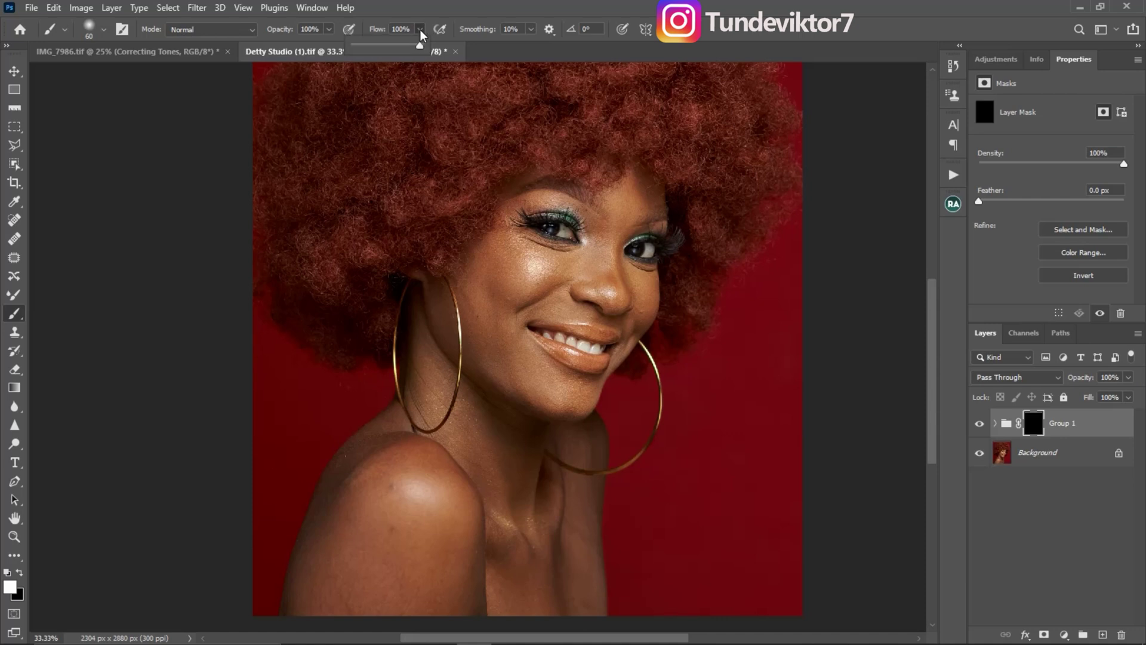
pyautogui.press('i')
pyautogui.click(10, 586)
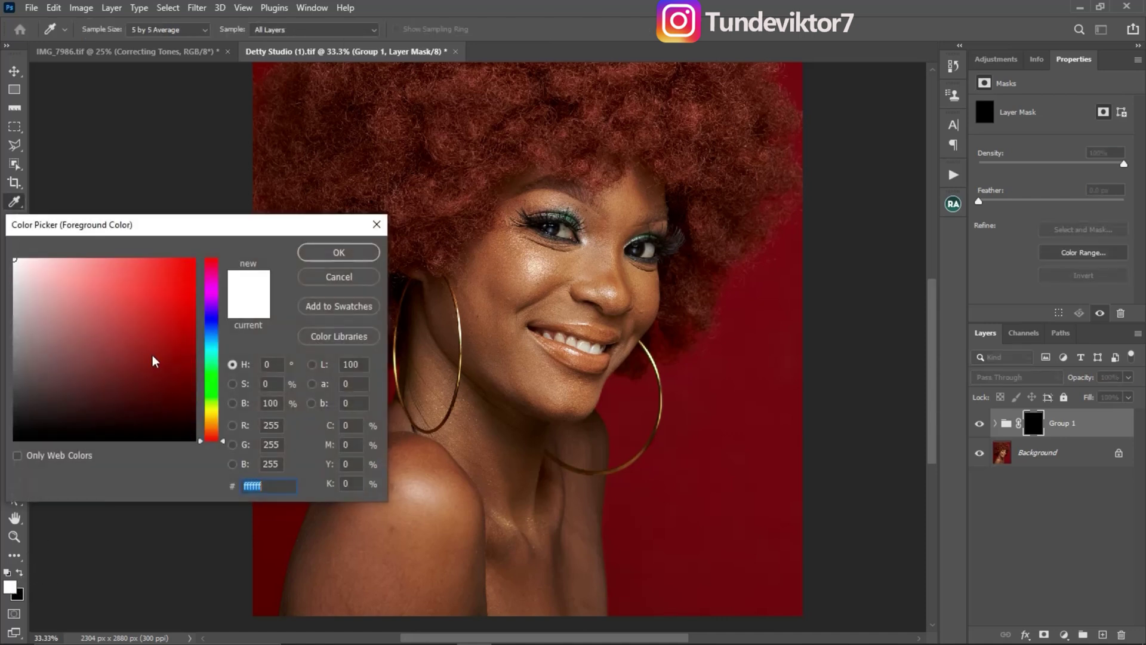
pyautogui.click(376, 224)
pyautogui.press('b')
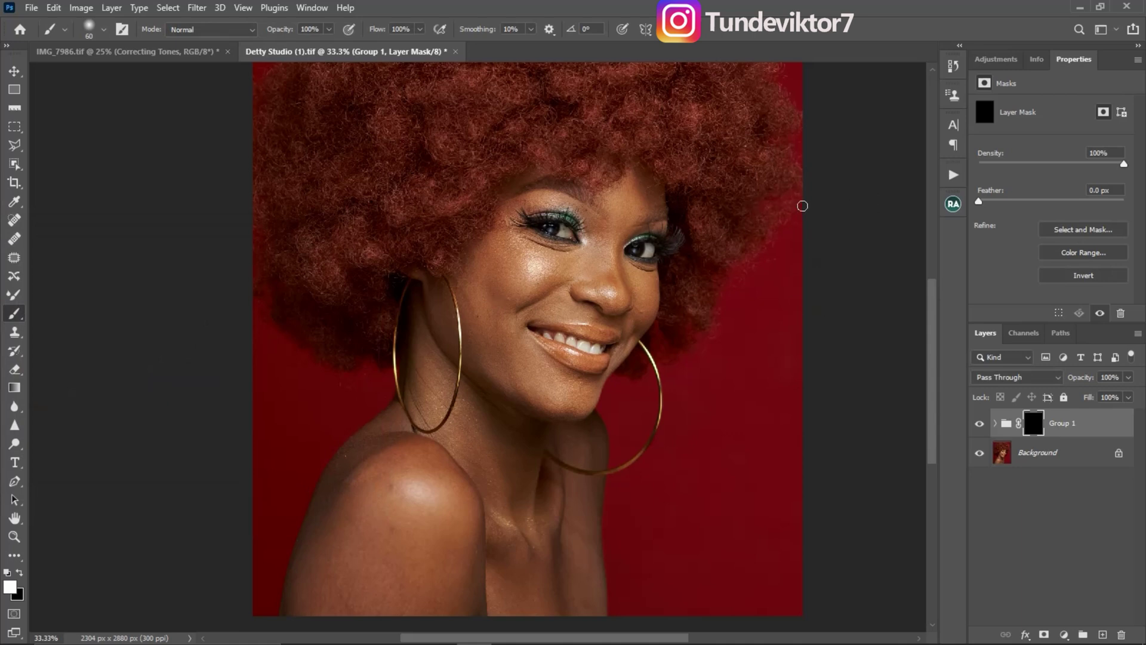
# Stop recording the Teelens eyes whitening action.
pyautogui.click(953, 175)
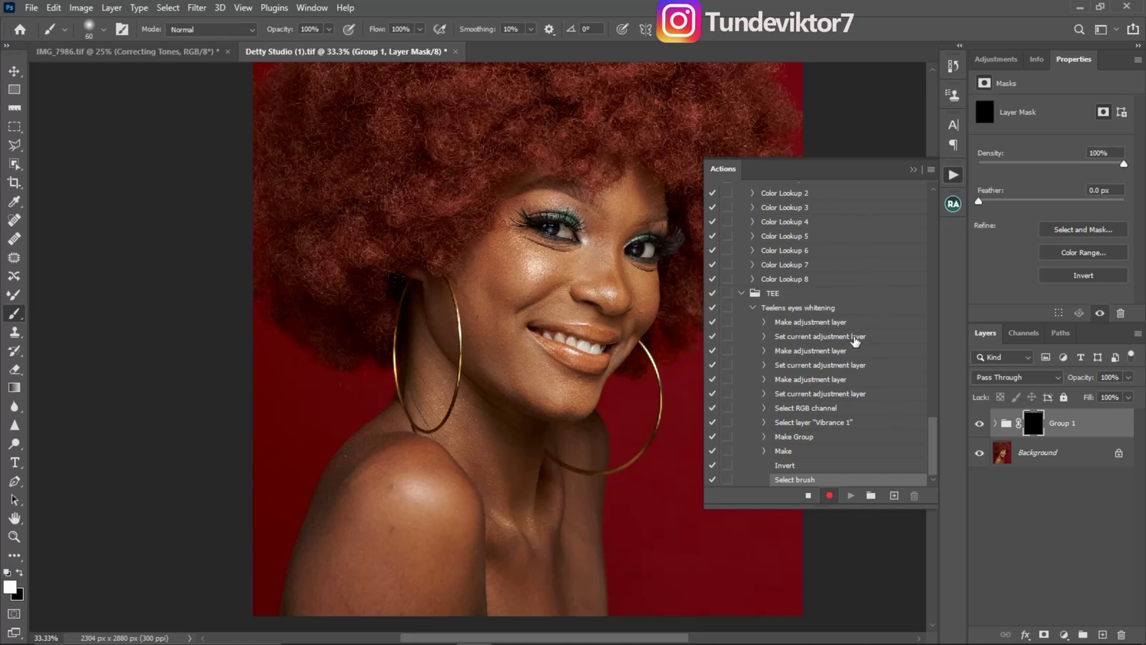
pyautogui.click(809, 496)
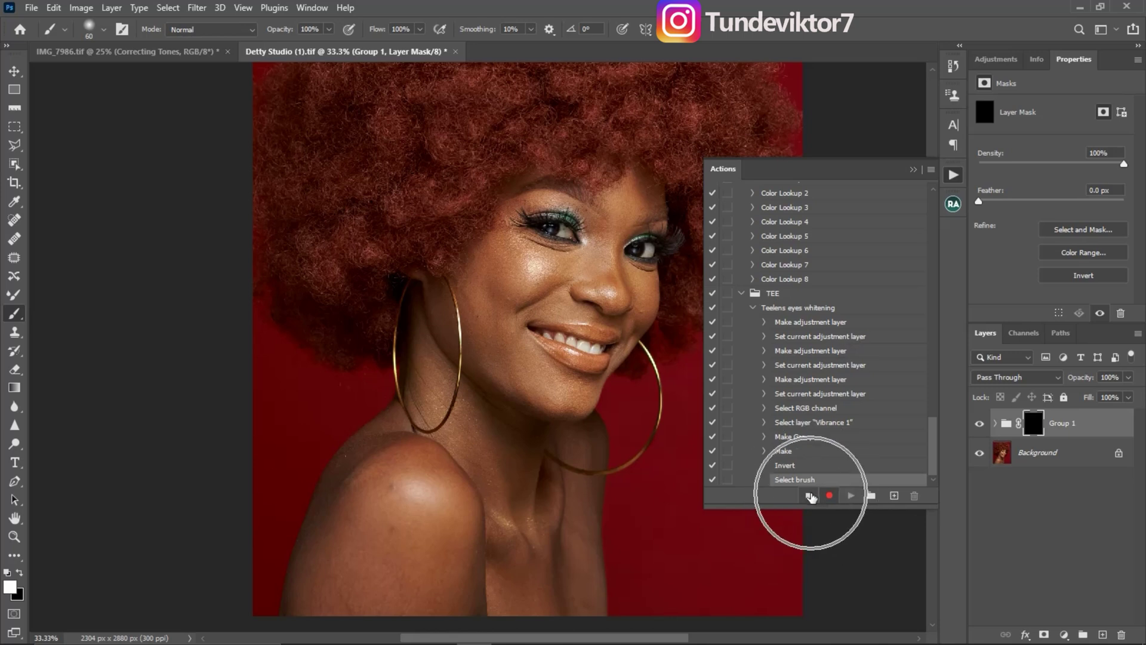
pyautogui.click(809, 496)
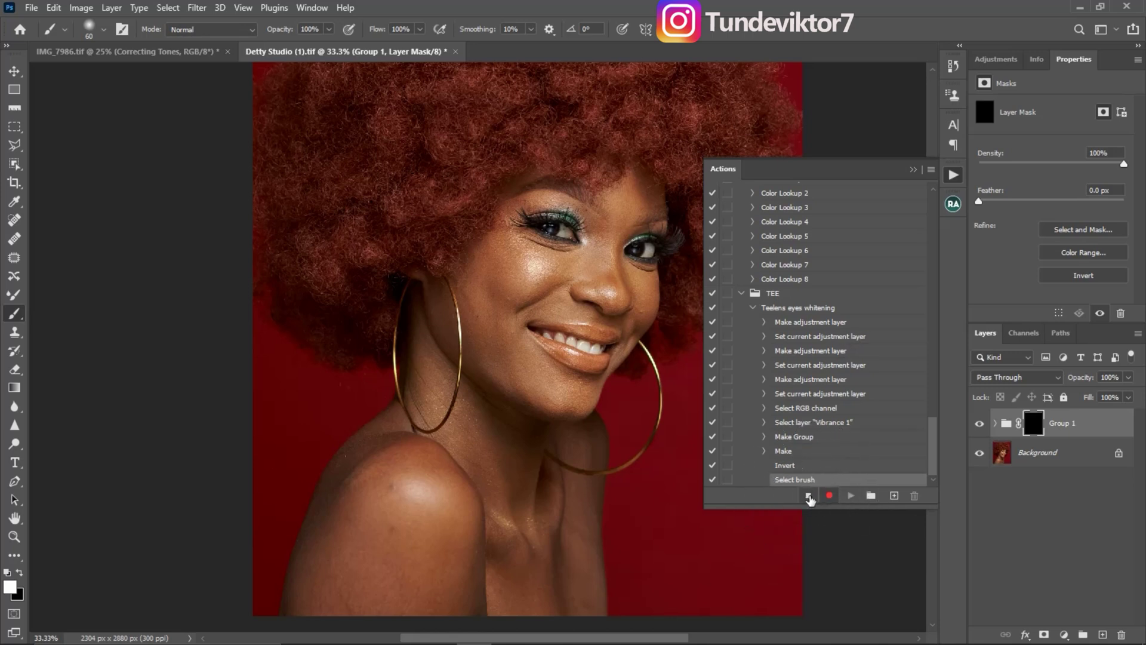
pyautogui.click(809, 496)
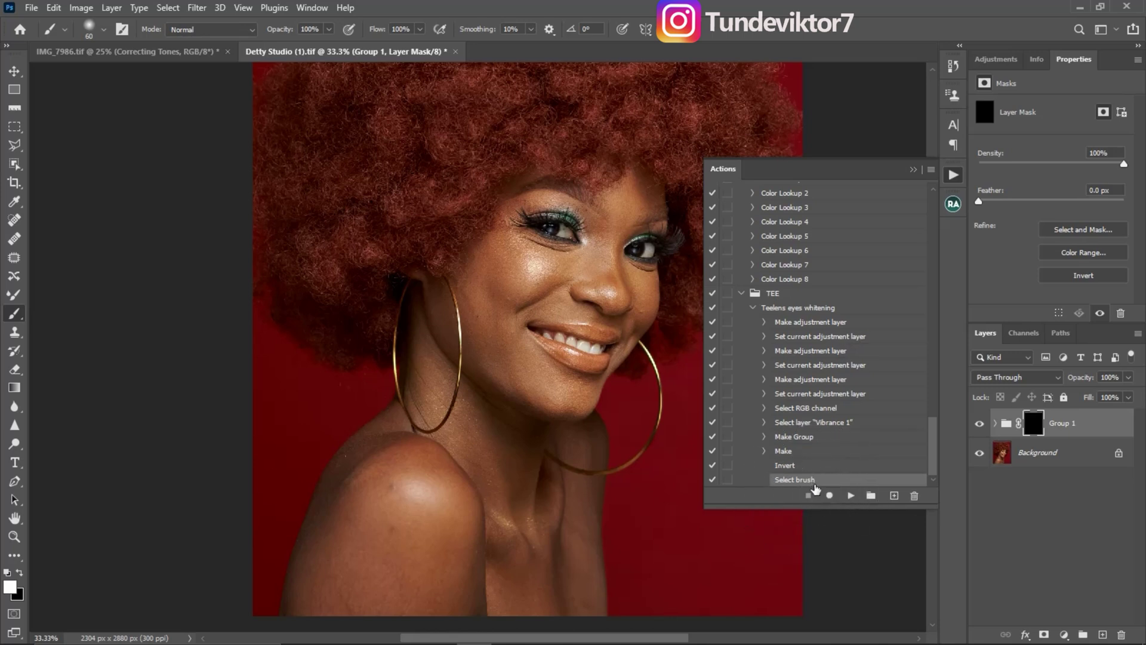
# Switch the Actions panel to Button Mode and delete Group 1, leaving only Background.
pyautogui.click(930, 170)
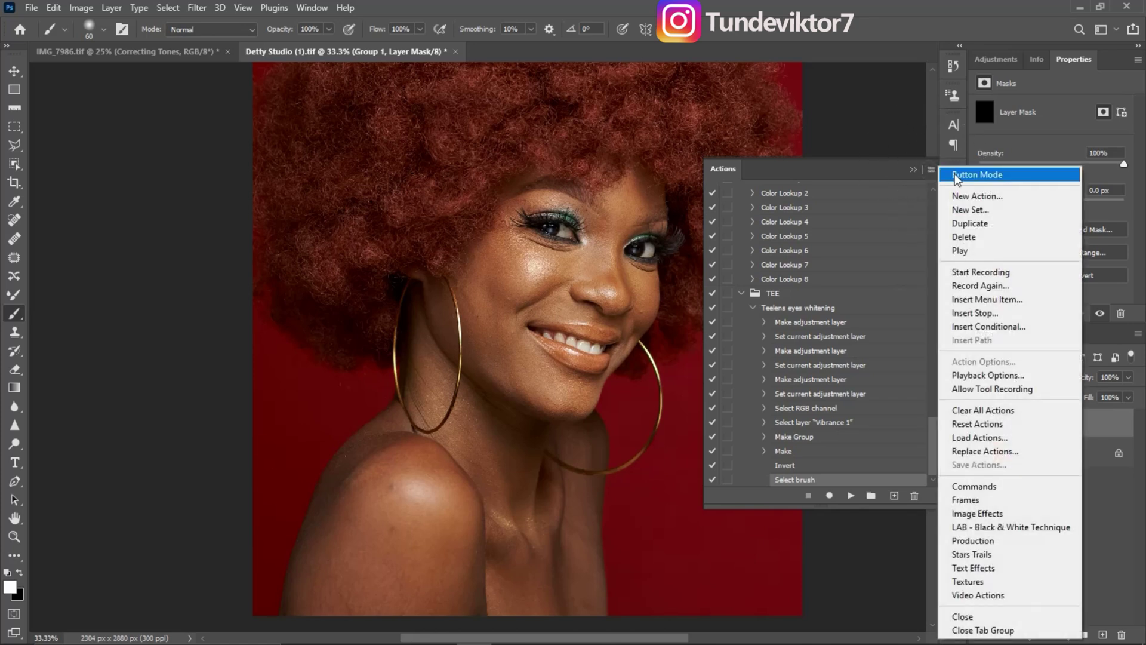
pyautogui.click(970, 176)
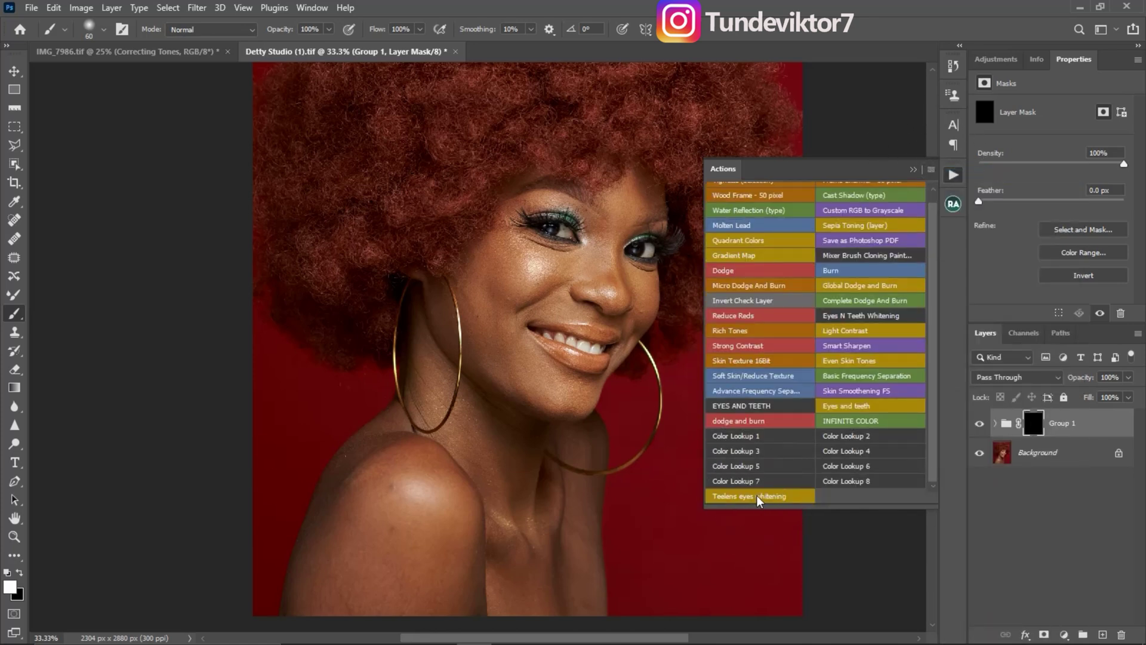
pyautogui.click(752, 504)
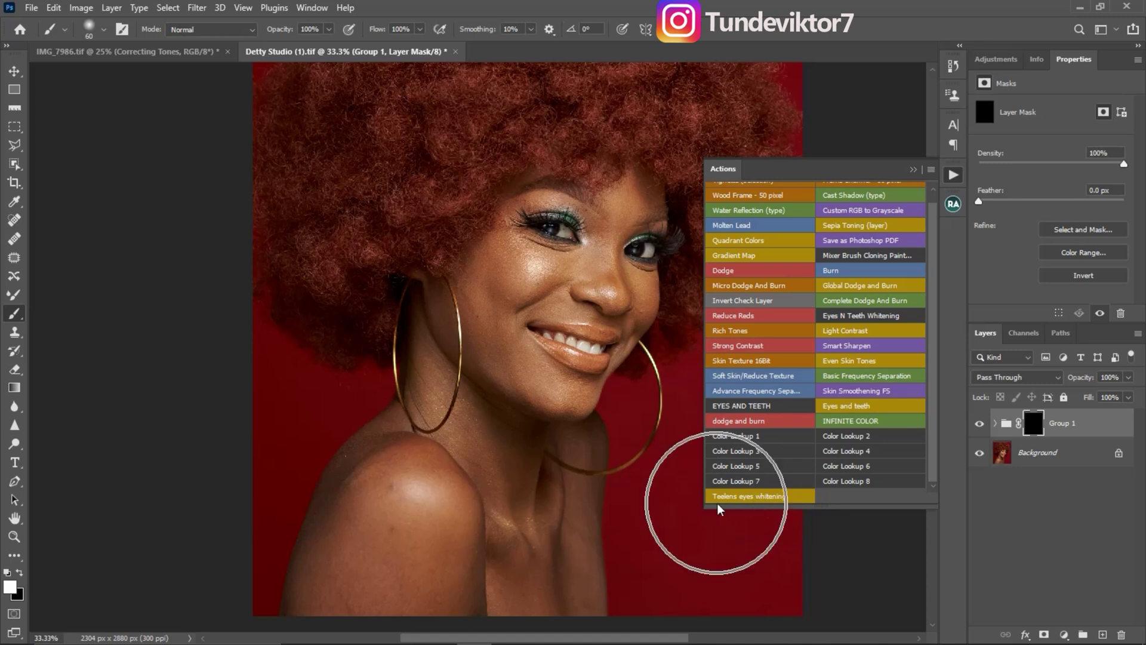
pyautogui.click(753, 507)
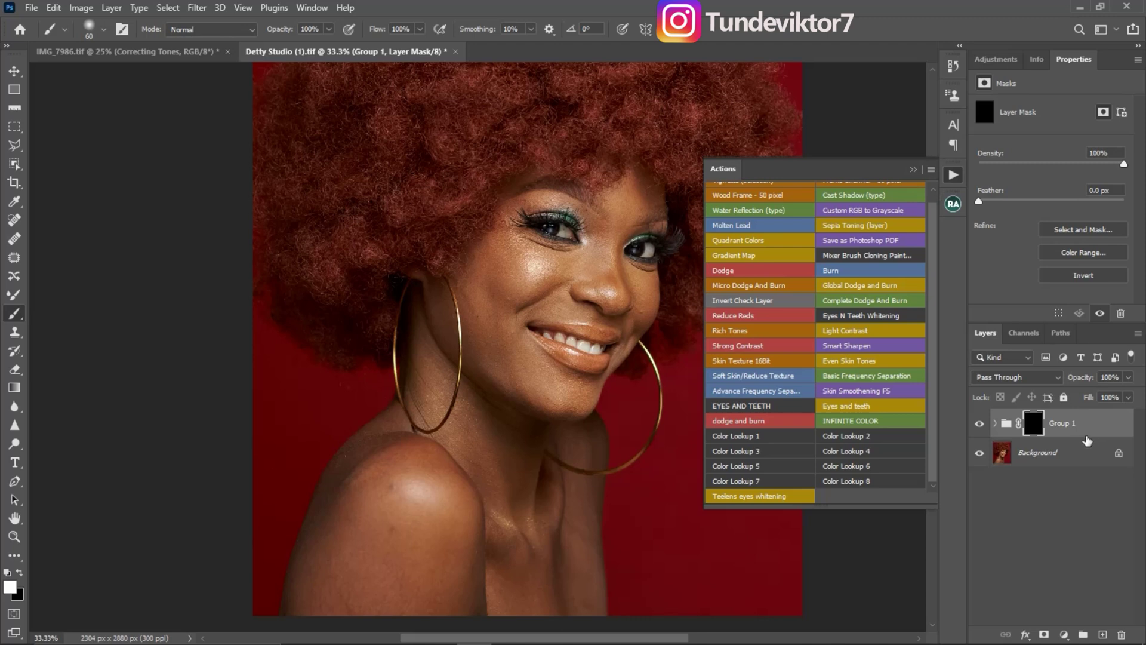
pyautogui.moveTo(1090, 426); pyautogui.dragTo(1121, 634)
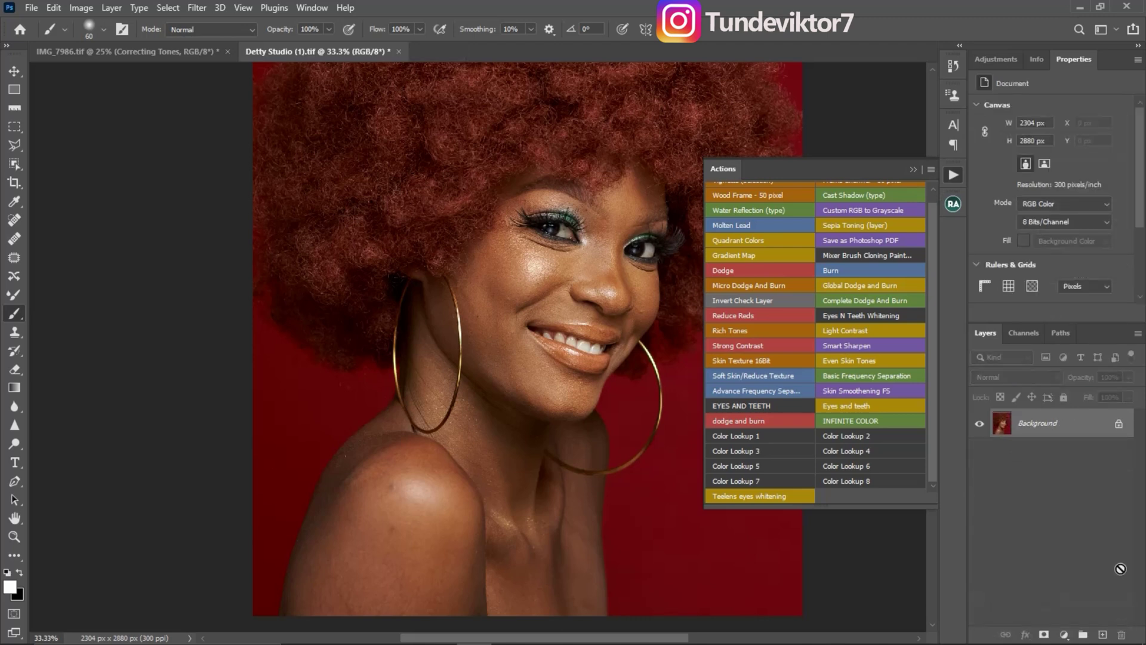
# Zoom in on the face and play the Teelens eyes whitening action.
pyautogui.press('z')
pyautogui.click(569, 232)
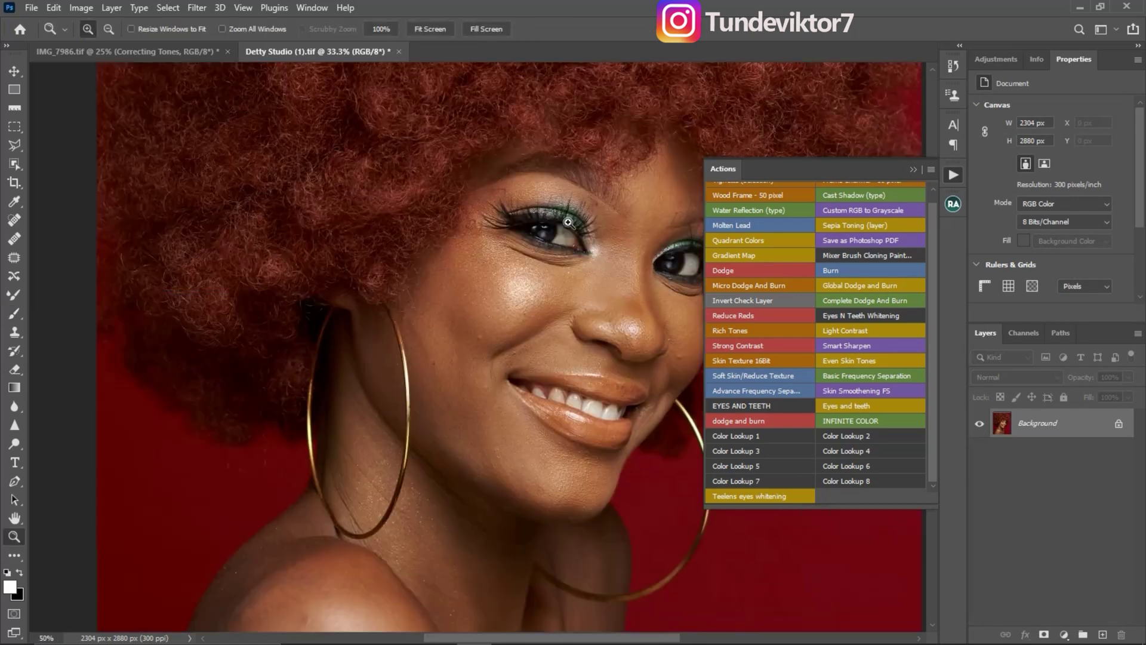
pyautogui.moveTo(569, 232); pyautogui.dragTo(513, 205)
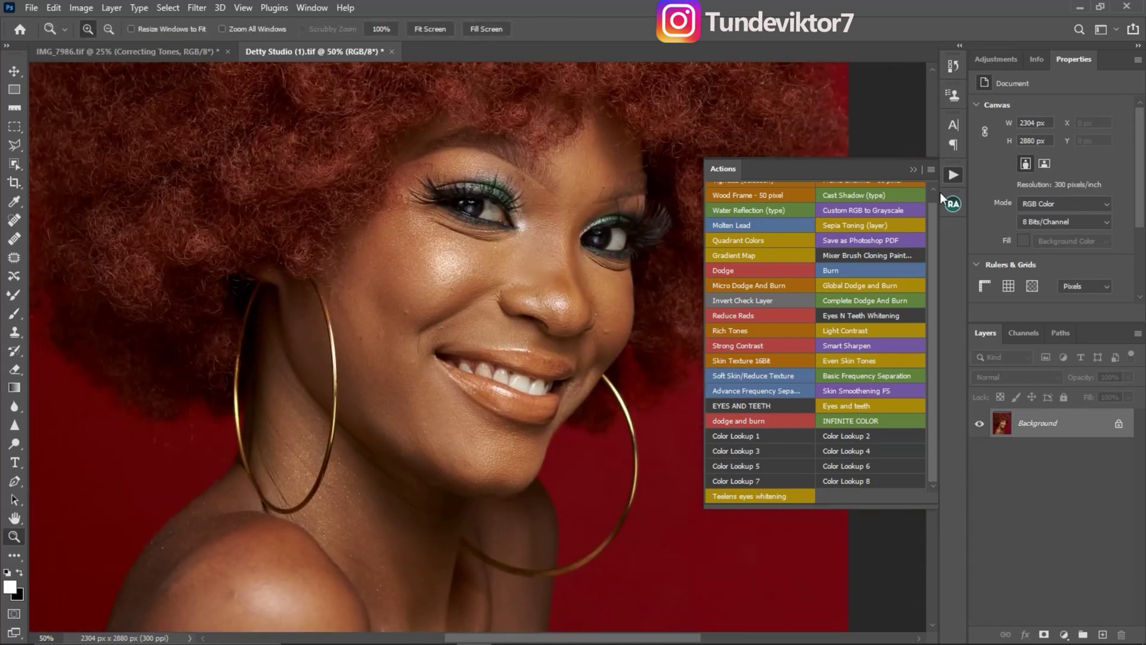
pyautogui.press('b')
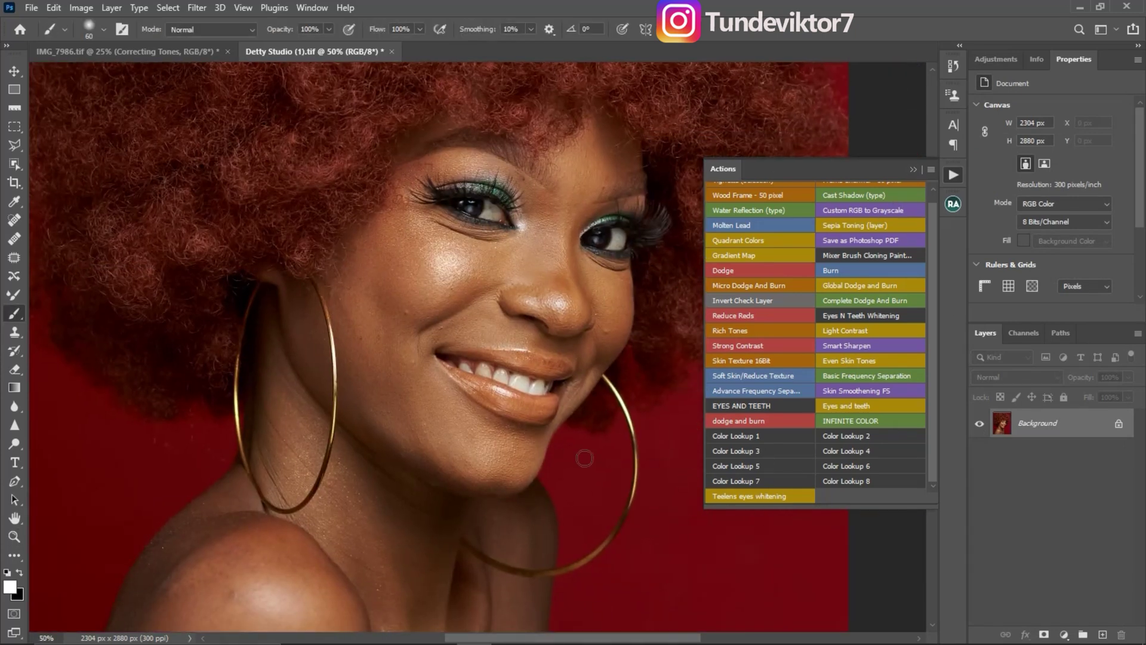
pyautogui.click(762, 497)
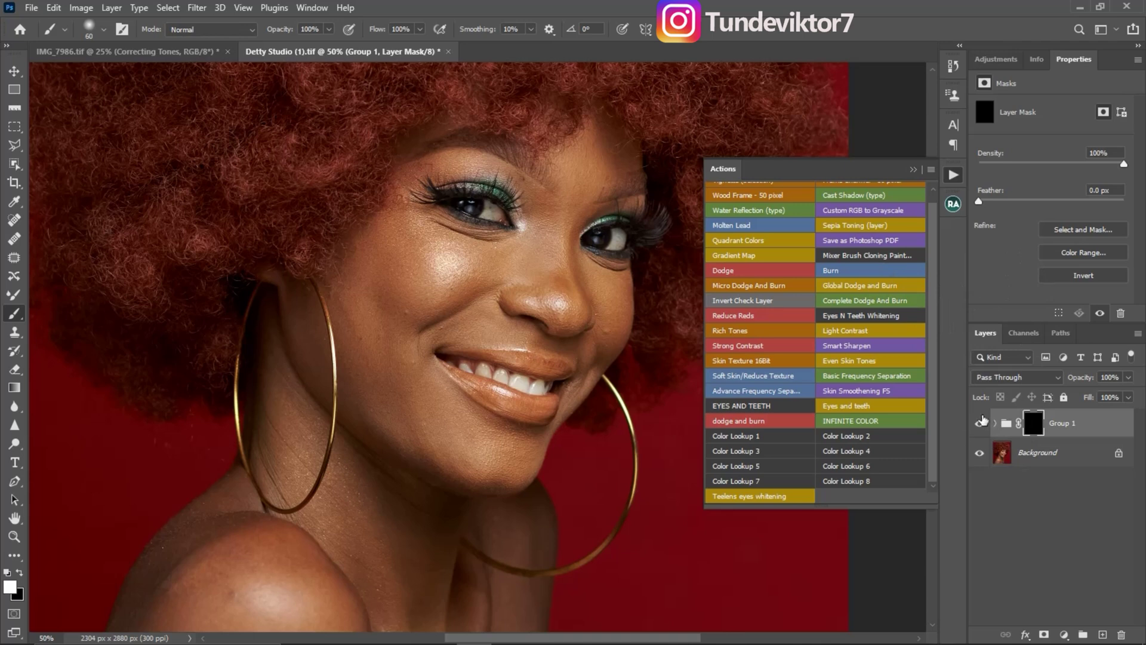
pyautogui.click(912, 171)
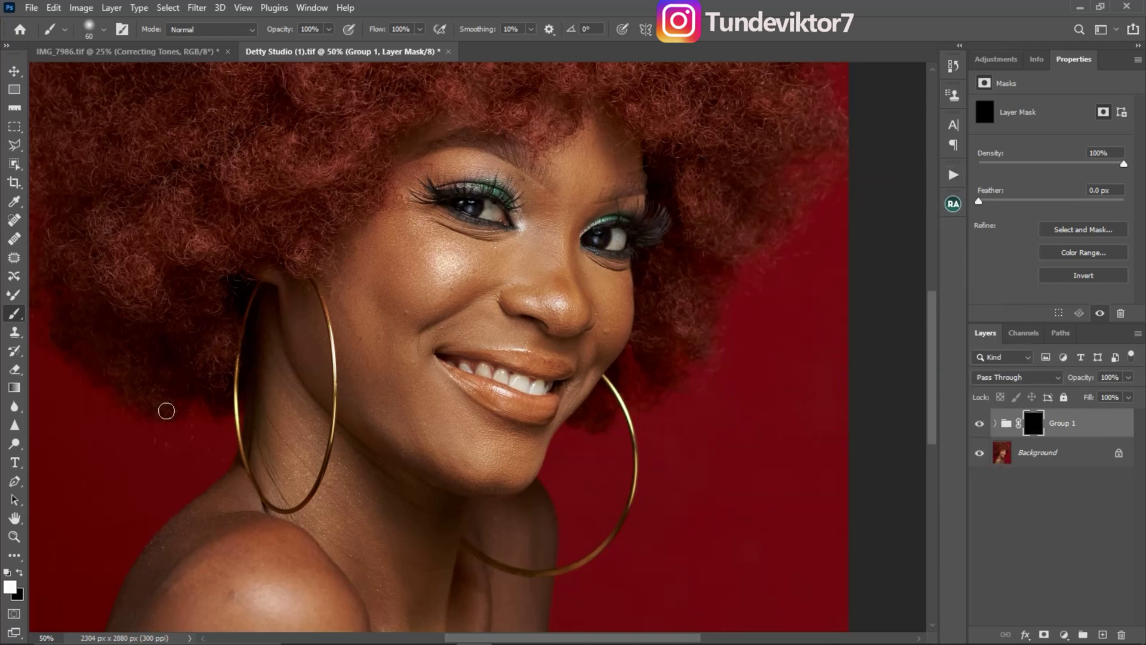
# Paint the whitening onto both eyes and the teeth, resizing the brush to 20, 9, then 30.
pyautogui.press('z')
pyautogui.click(495, 212)
pyautogui.press('b')
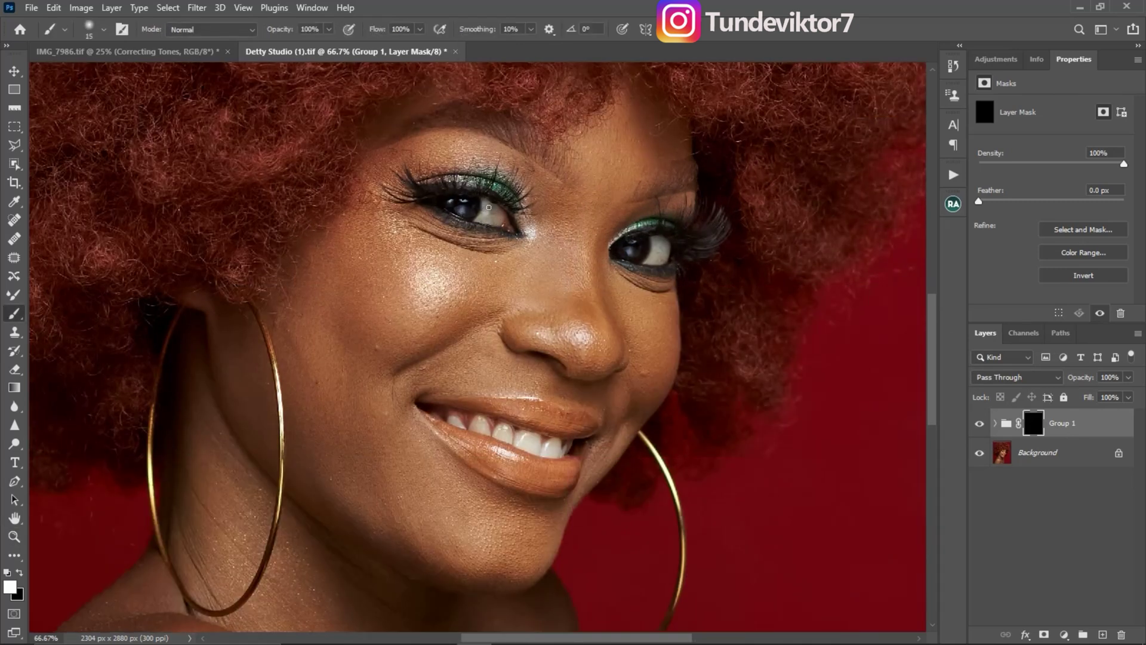
pyautogui.moveTo(507, 220); pyautogui.dragTo(481, 217)
pyautogui.moveTo(665, 257); pyautogui.dragTo(651, 259)
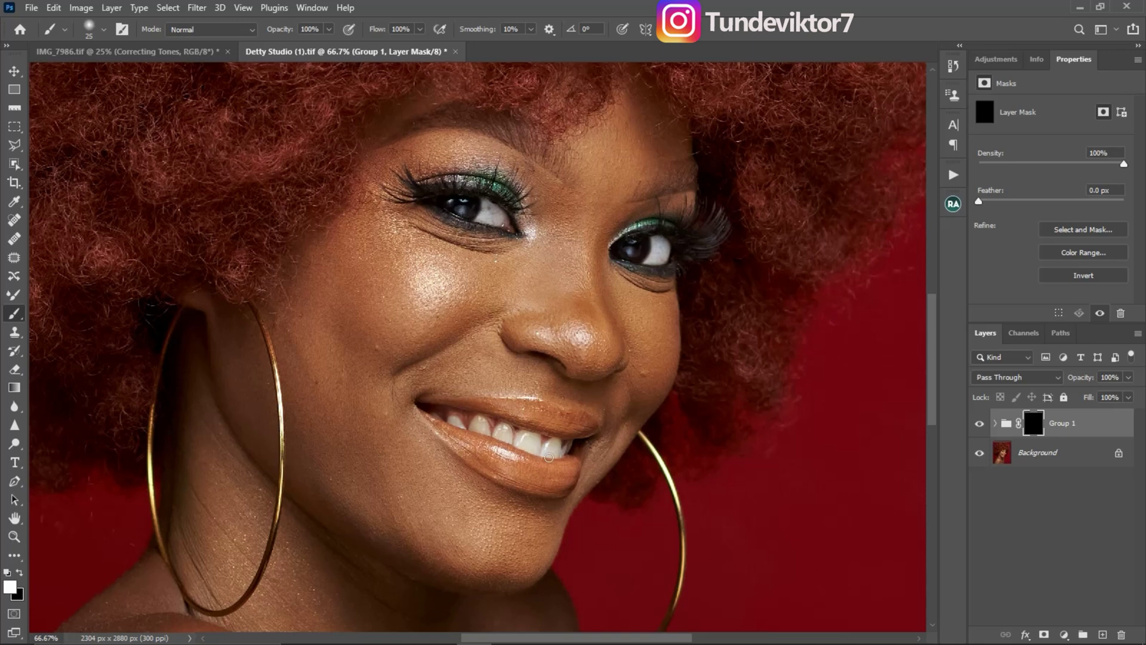
pyautogui.moveTo(527, 442)
pyautogui.mouseDown()
pyautogui.moveTo(565, 449)
pyautogui.moveTo(474, 426)
pyautogui.mouseUp()
pyautogui.press('[')
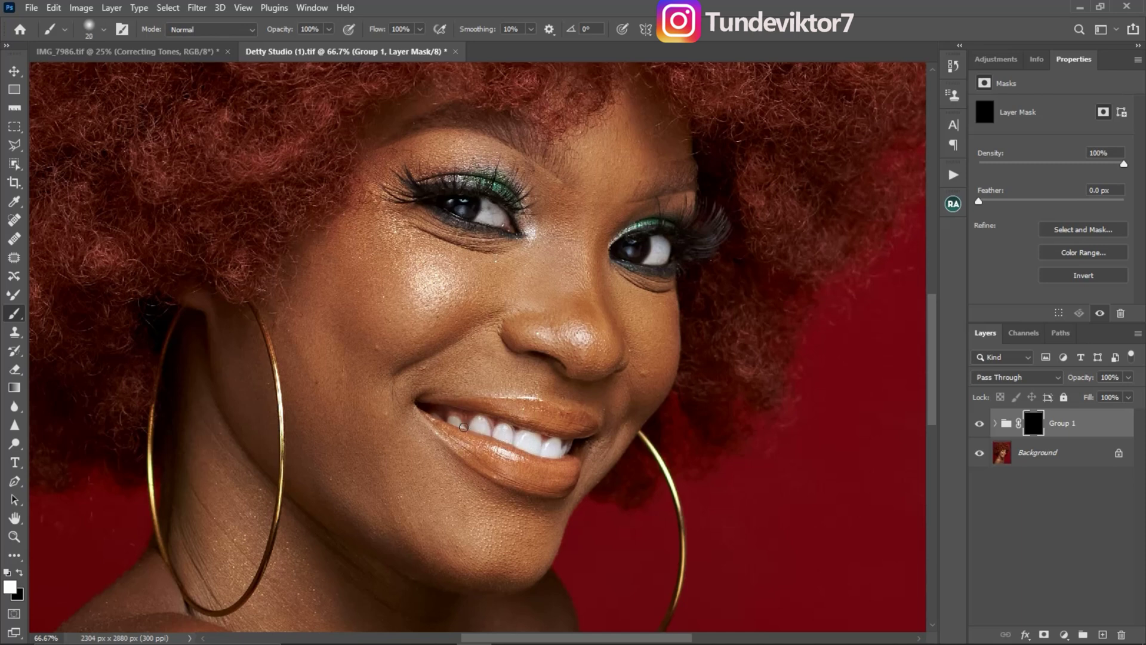
pyautogui.press('[')
pyautogui.press('[')
pyautogui.press(']')
pyautogui.press(']')
pyautogui.press(']')
pyautogui.press(']')
pyautogui.press(']')
# Toggle Group 1's visibility to compare before and after, then delete the group.
pyautogui.click(980, 425)
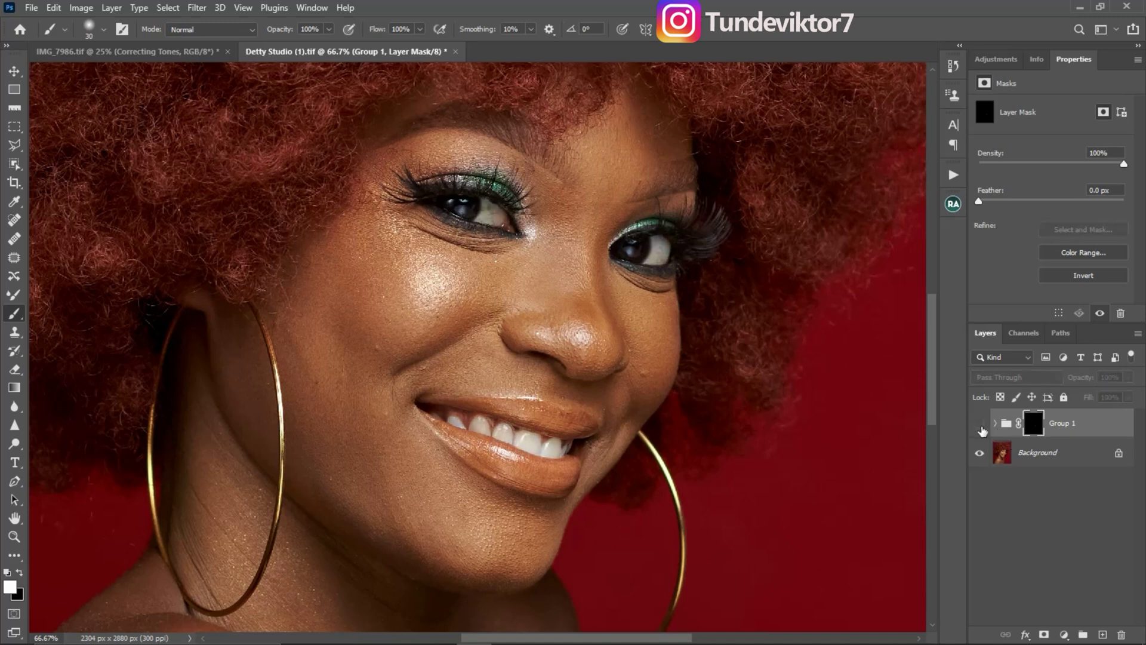
pyautogui.click(980, 425)
pyautogui.click(979, 425)
pyautogui.click(979, 424)
pyautogui.moveTo(1055, 433); pyautogui.dragTo(1104, 591)
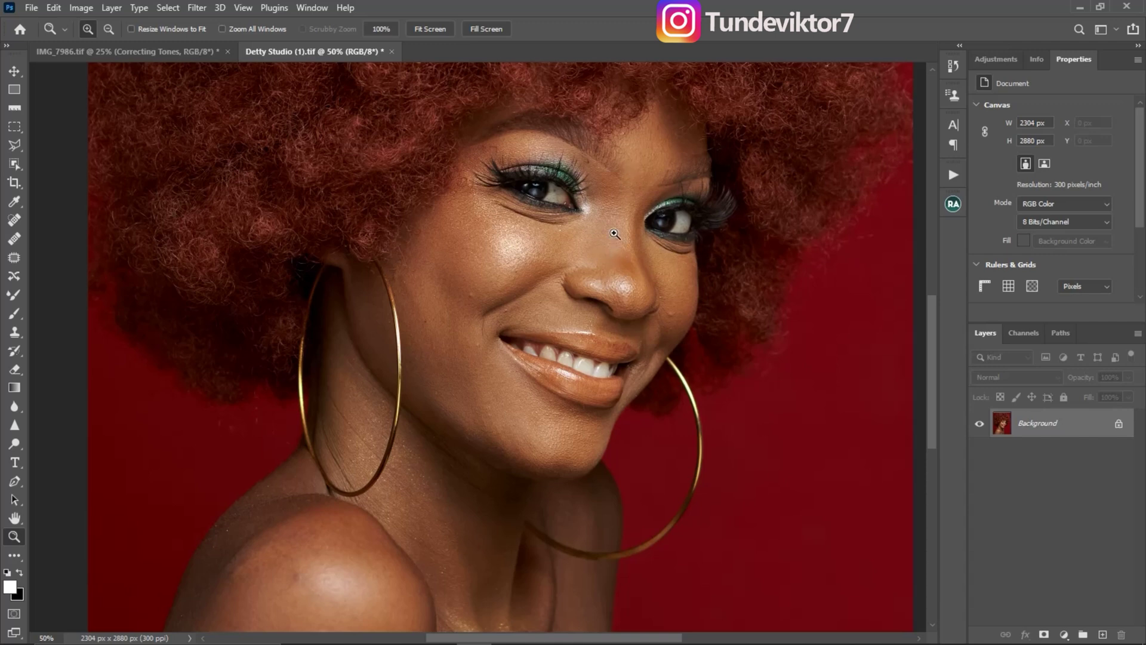
# Turn off Button Mode so the Actions panel shows an editable list.
pyautogui.click(953, 175)
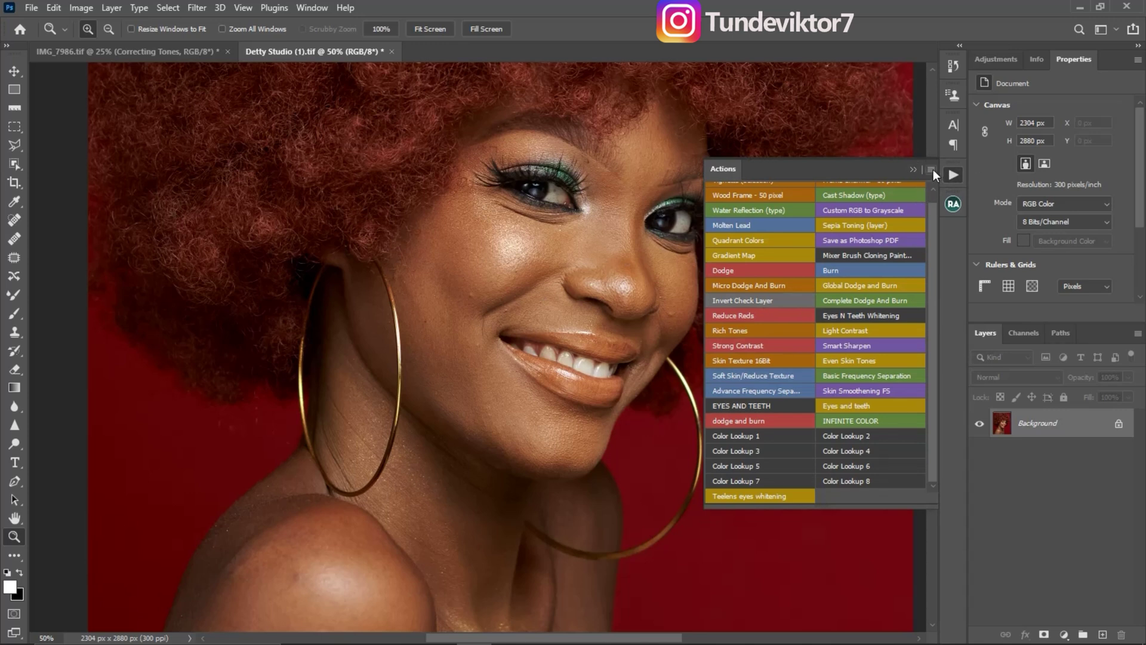
pyautogui.click(931, 170)
pyautogui.click(957, 177)
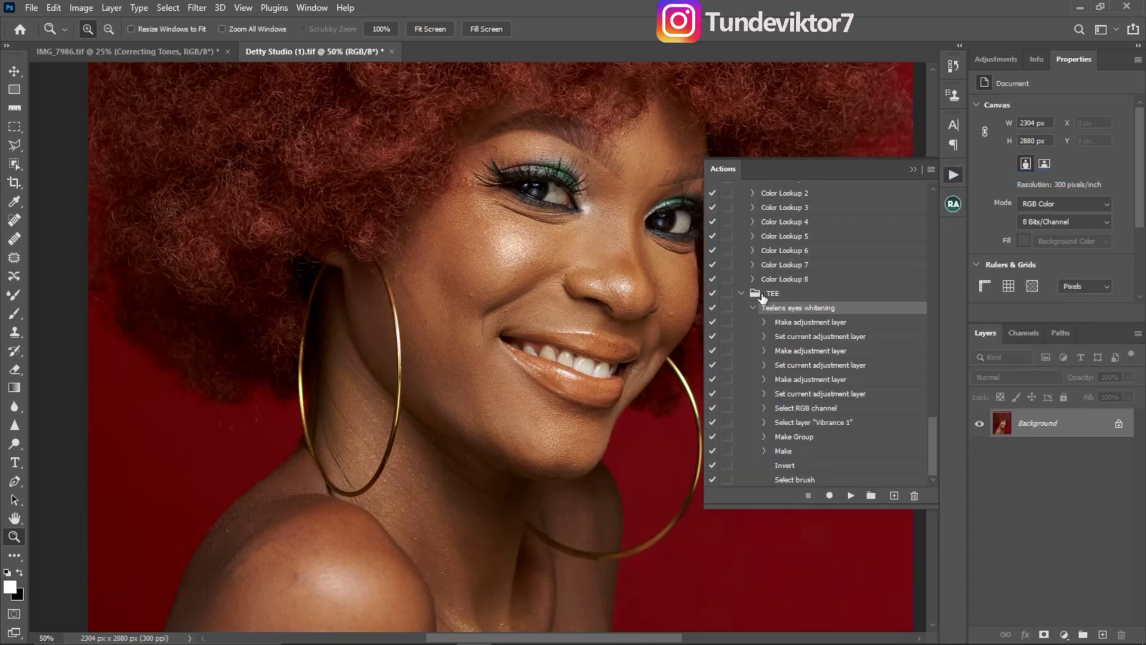
# Create a new red action named 'sharpen' in the TEE set and begin recording.
pyautogui.click(894, 495)
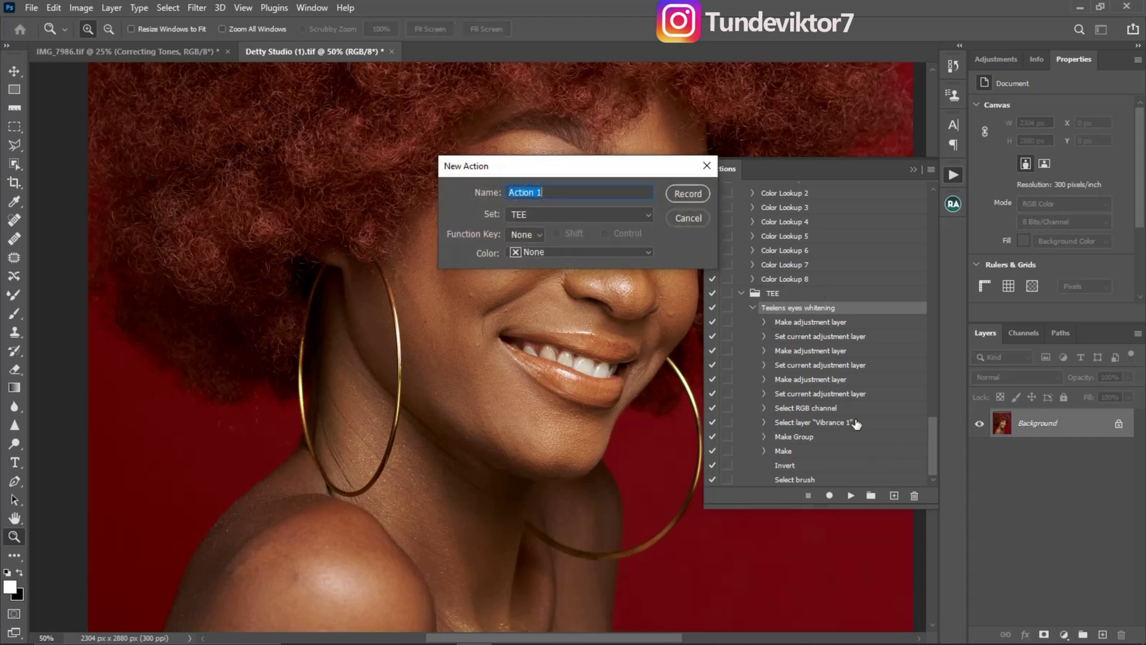
pyautogui.write('sharpen')
pyautogui.click(533, 250)
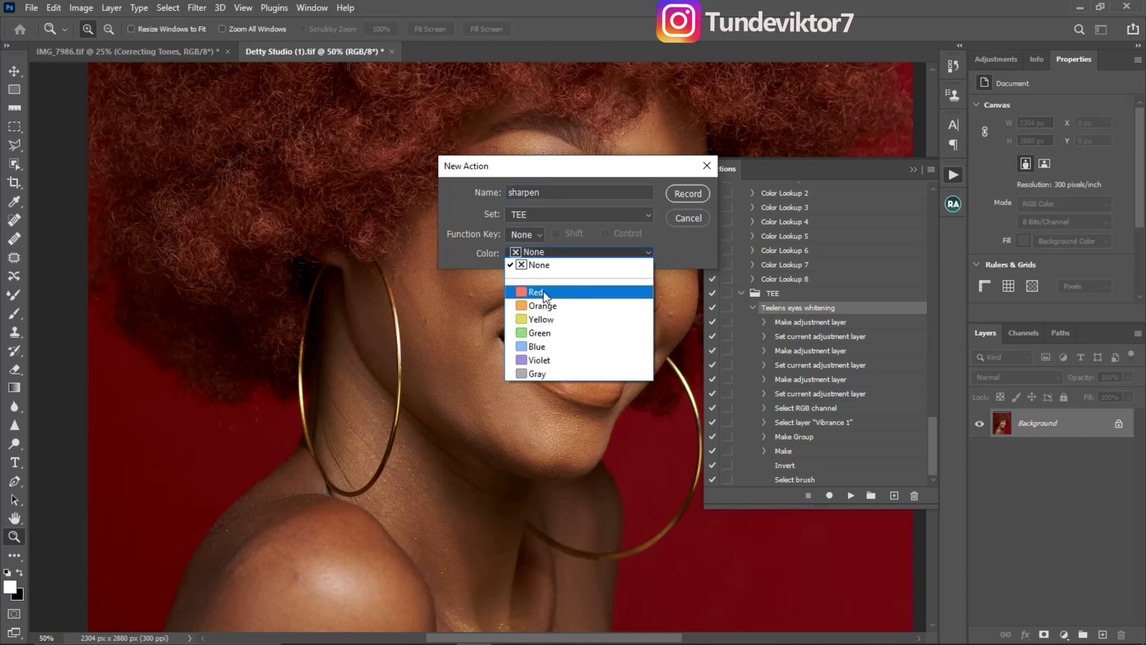
pyautogui.click(543, 293)
pyautogui.click(688, 194)
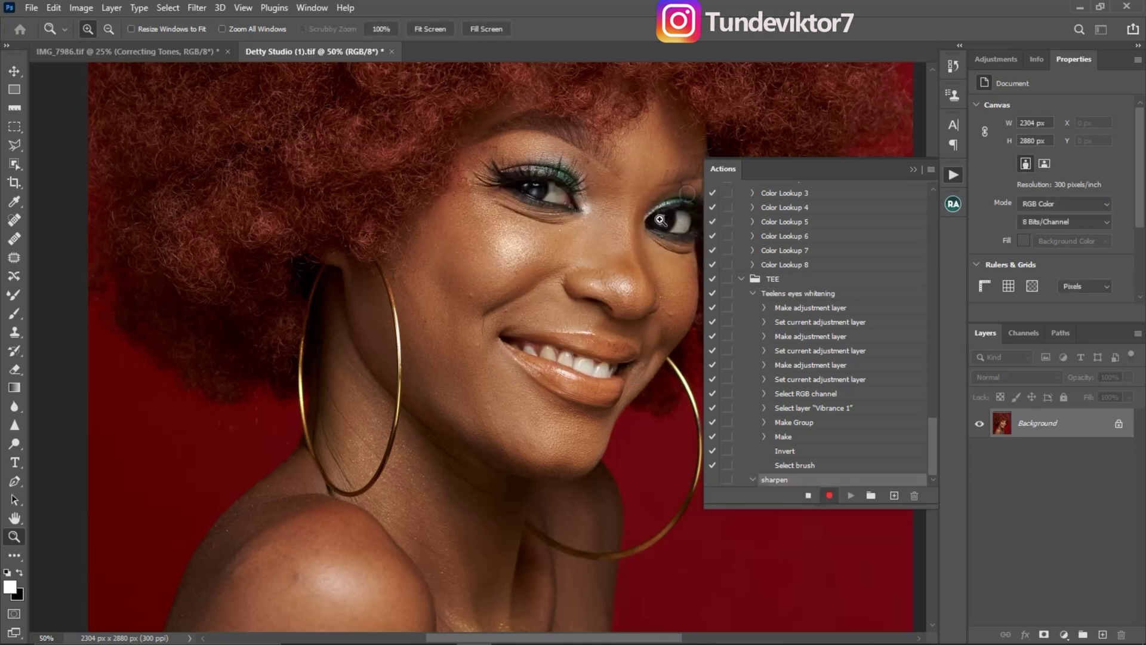
# Zoom in on the face and duplicate the photo onto Layer 1 with Ctrl+J.
pyautogui.click(914, 169)
pyautogui.click(584, 274)
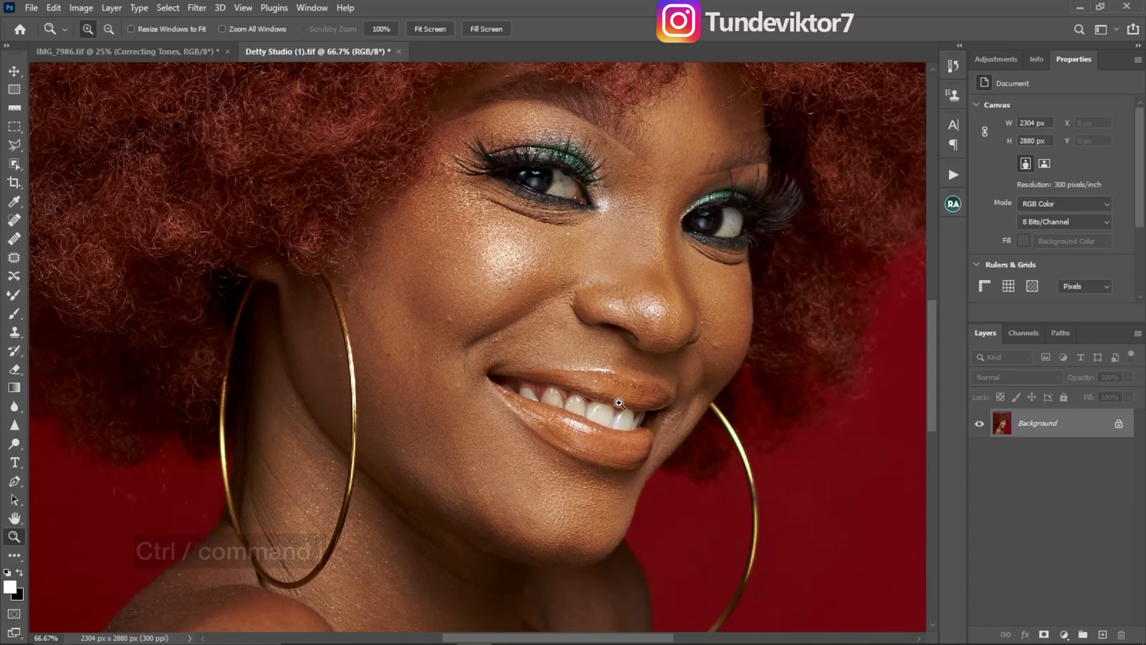
pyautogui.hotkey('ctrl', 'j')
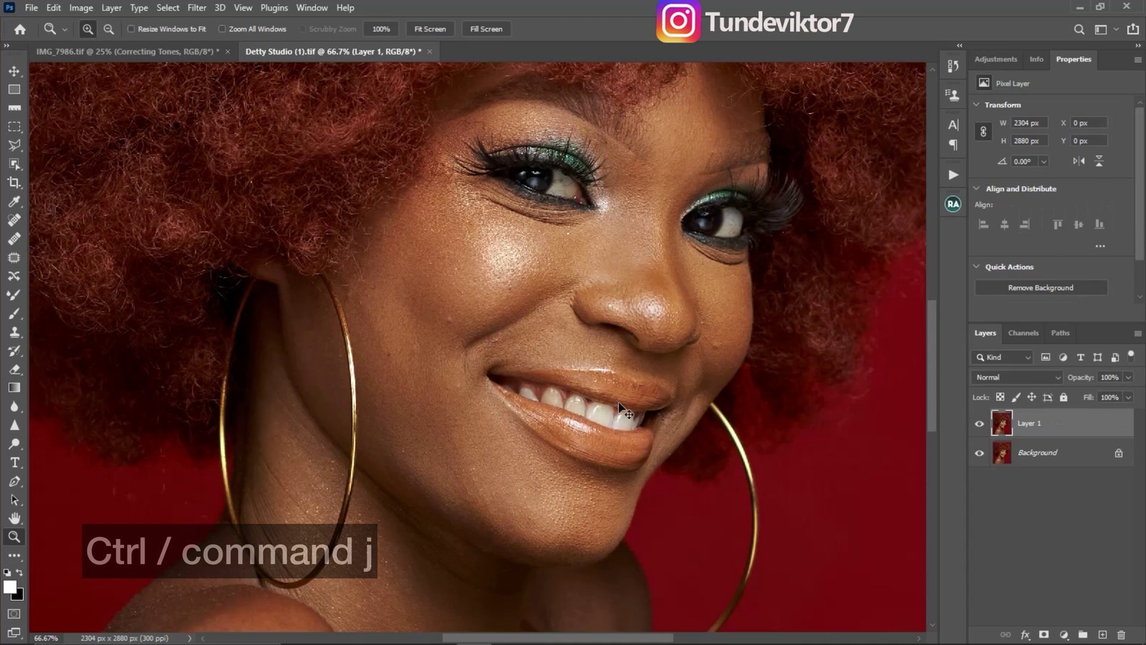
# Apply a 5-pixel High Pass filter to Layer 1 and set its blend mode to Soft Light.
pyautogui.click(197, 8)
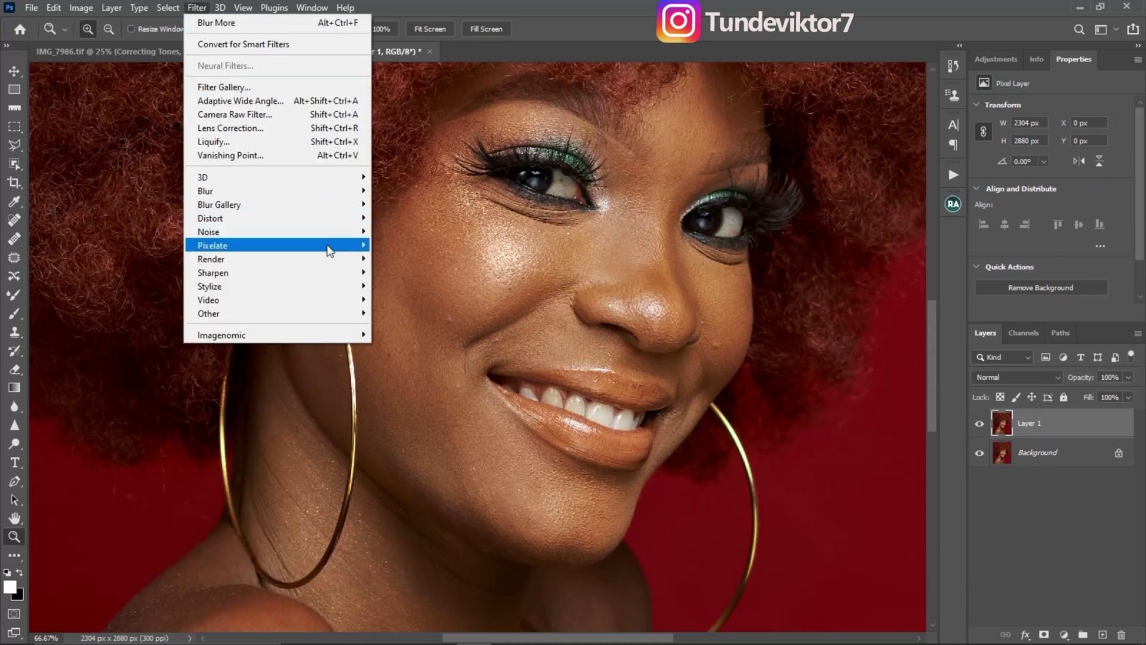
pyautogui.moveTo(339, 315)
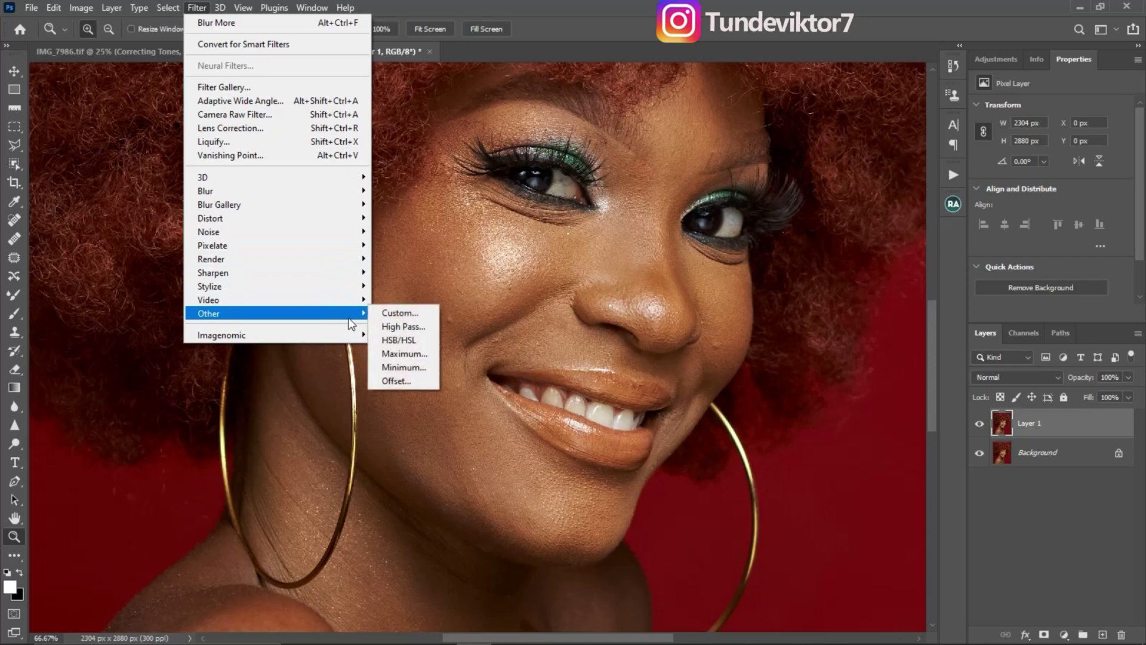
pyautogui.click(403, 326)
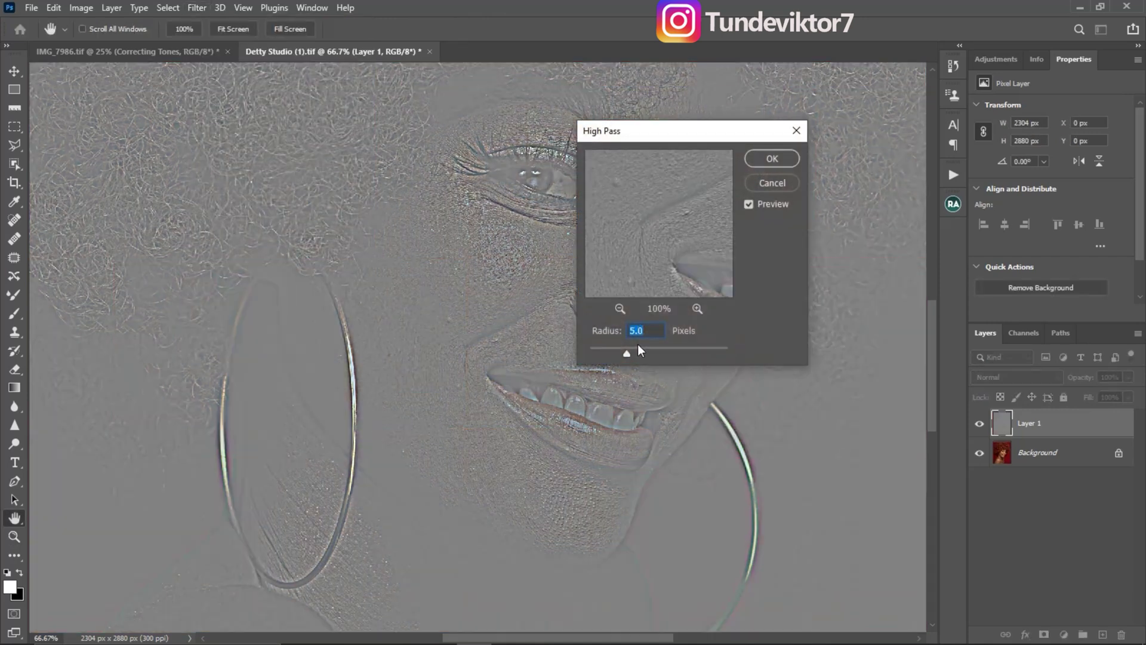
pyautogui.moveTo(626, 354); pyautogui.dragTo(629, 353)
pyautogui.write('5')
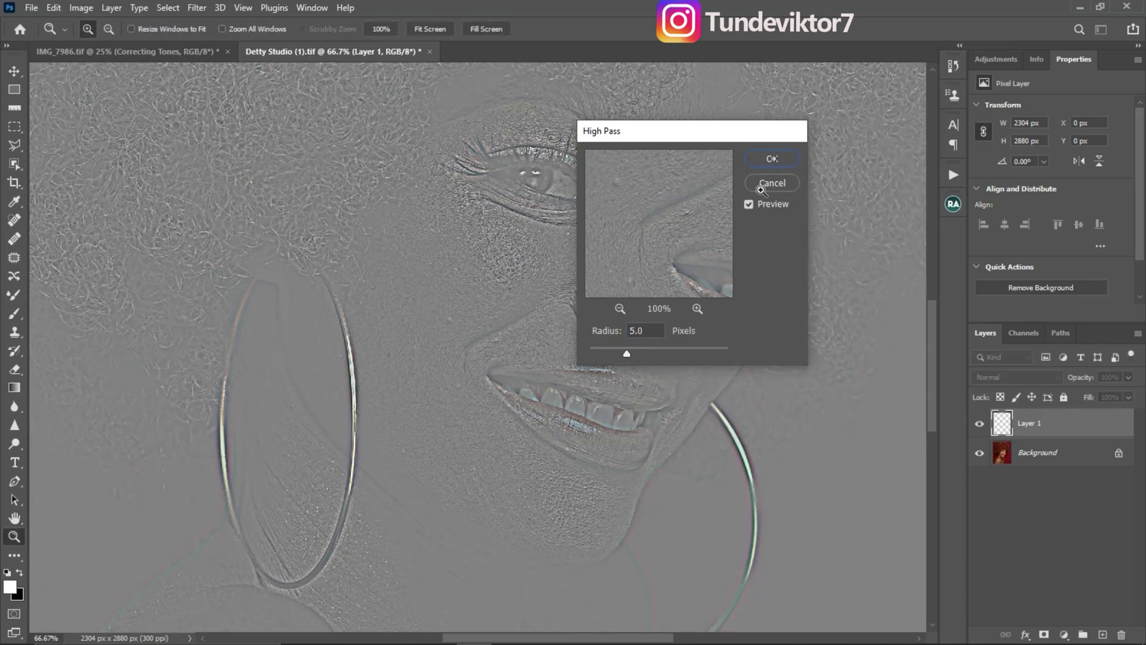
pyautogui.click(773, 158)
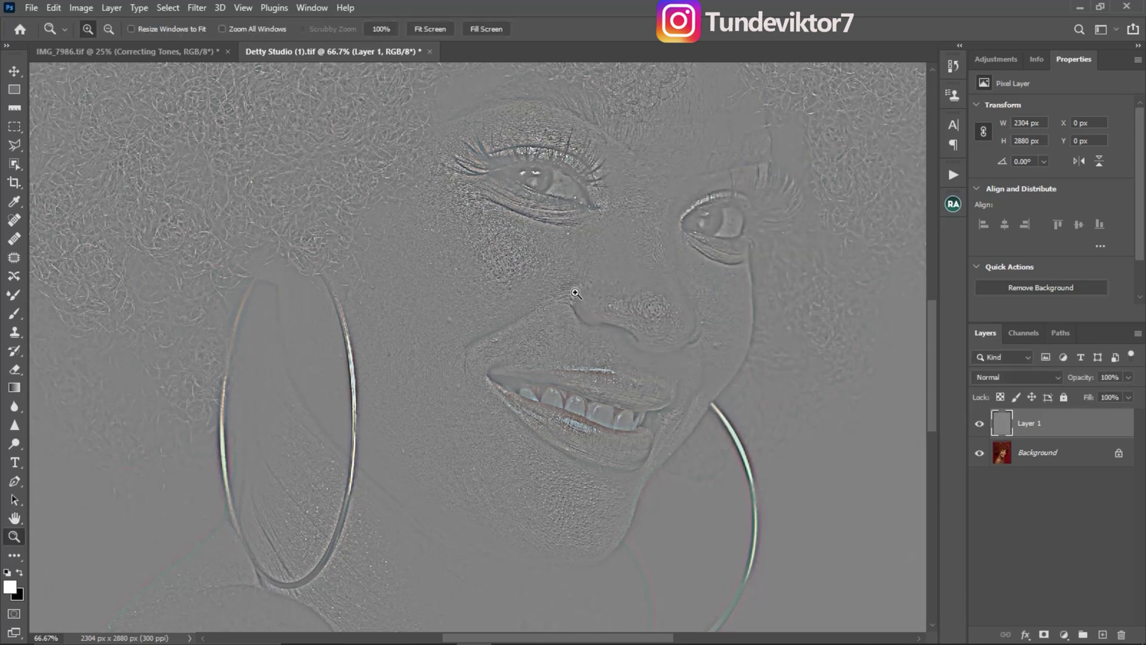
pyautogui.click(1008, 377)
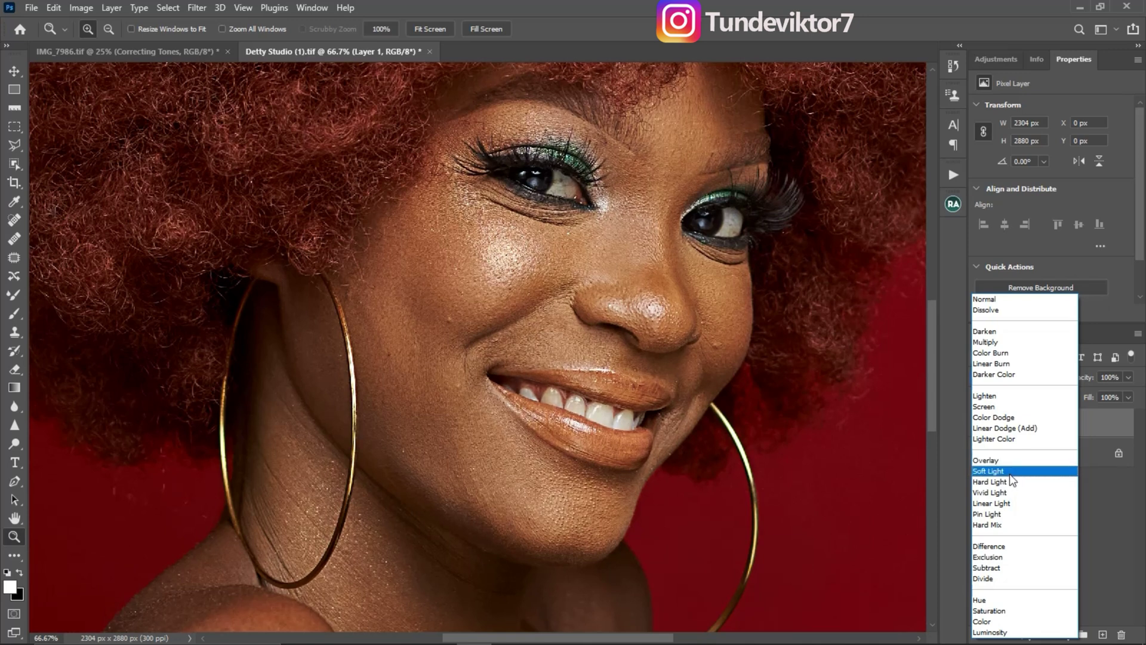
pyautogui.click(1017, 477)
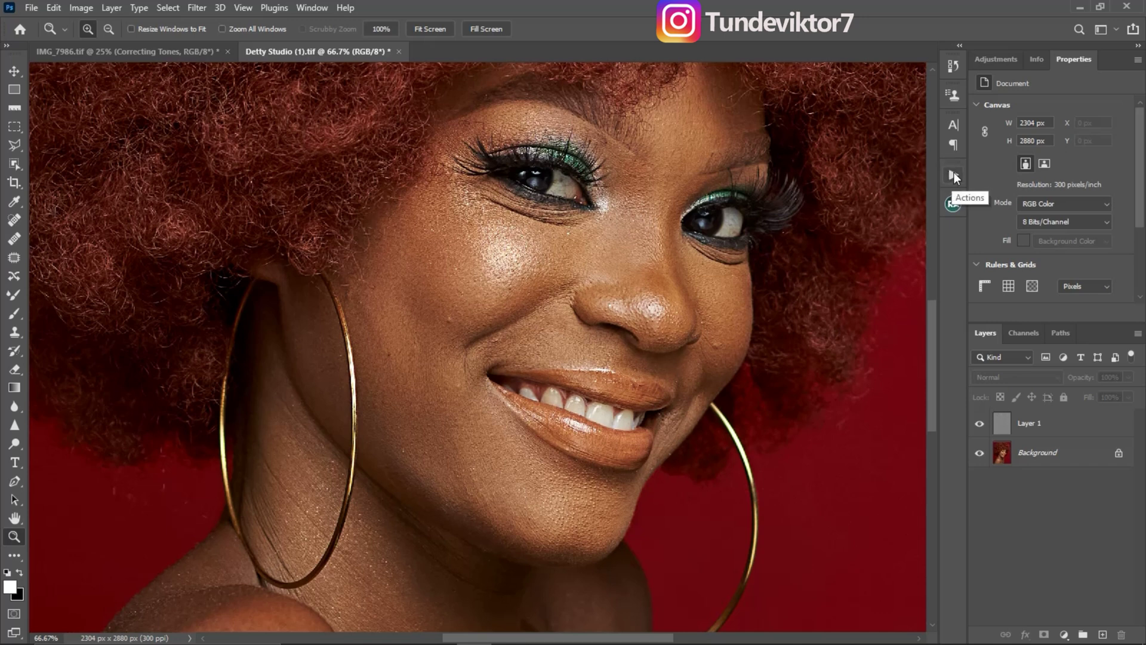
# Hide Layer 1, stop recording the sharpen action, and switch actions to Button Mode.
pyautogui.click(980, 424)
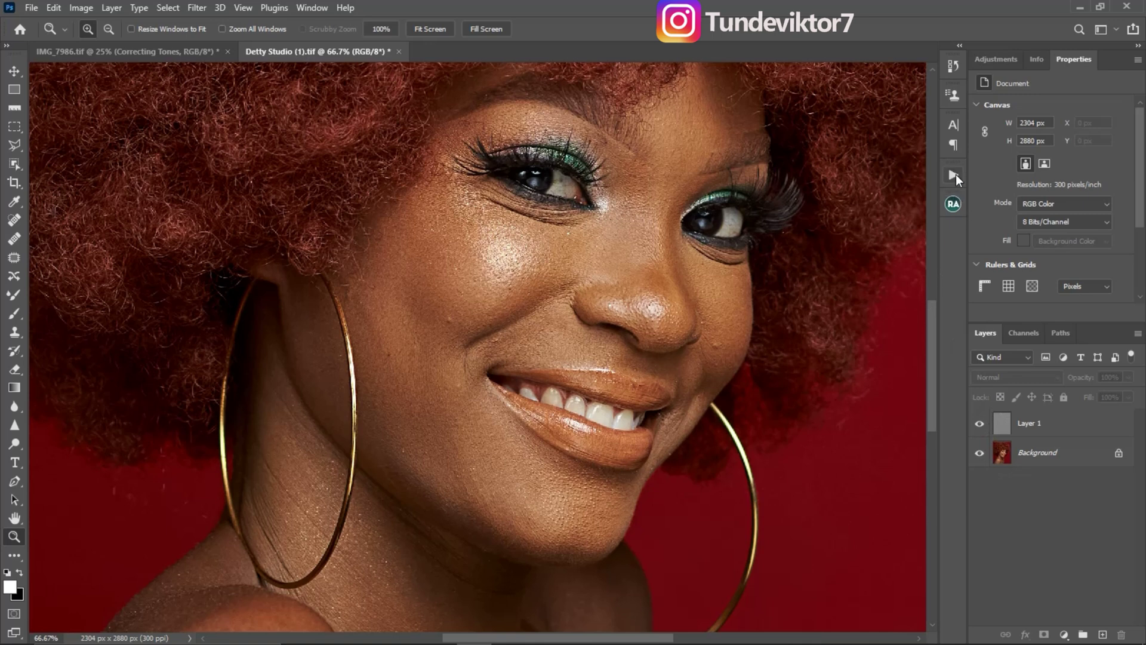
pyautogui.click(953, 175)
pyautogui.click(808, 495)
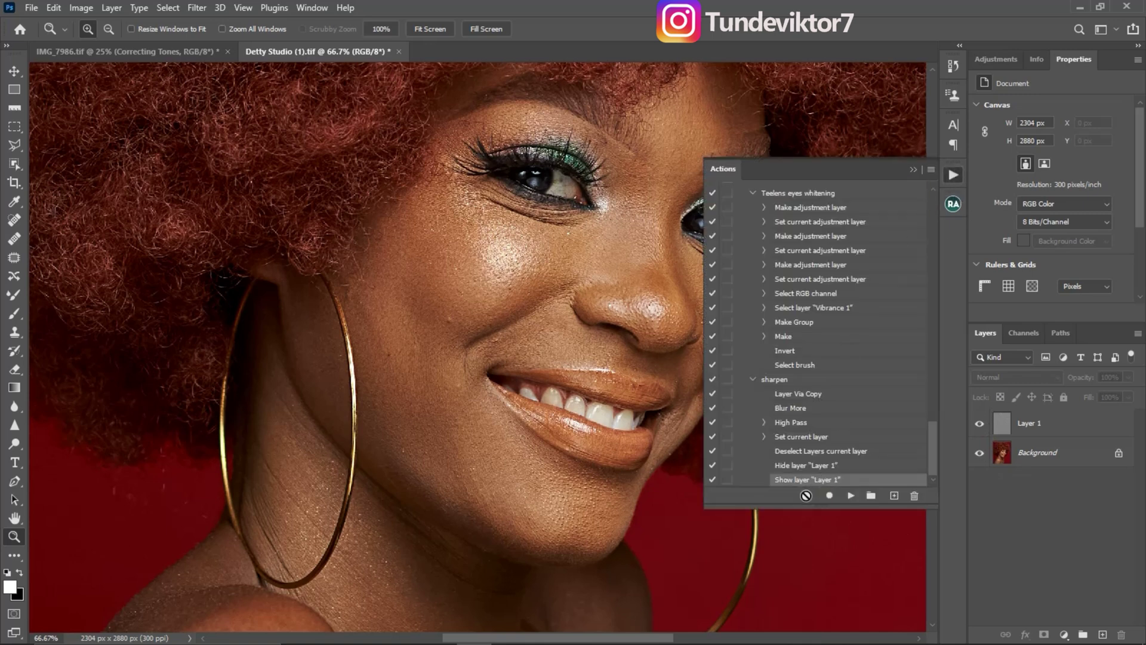
pyautogui.click(931, 169)
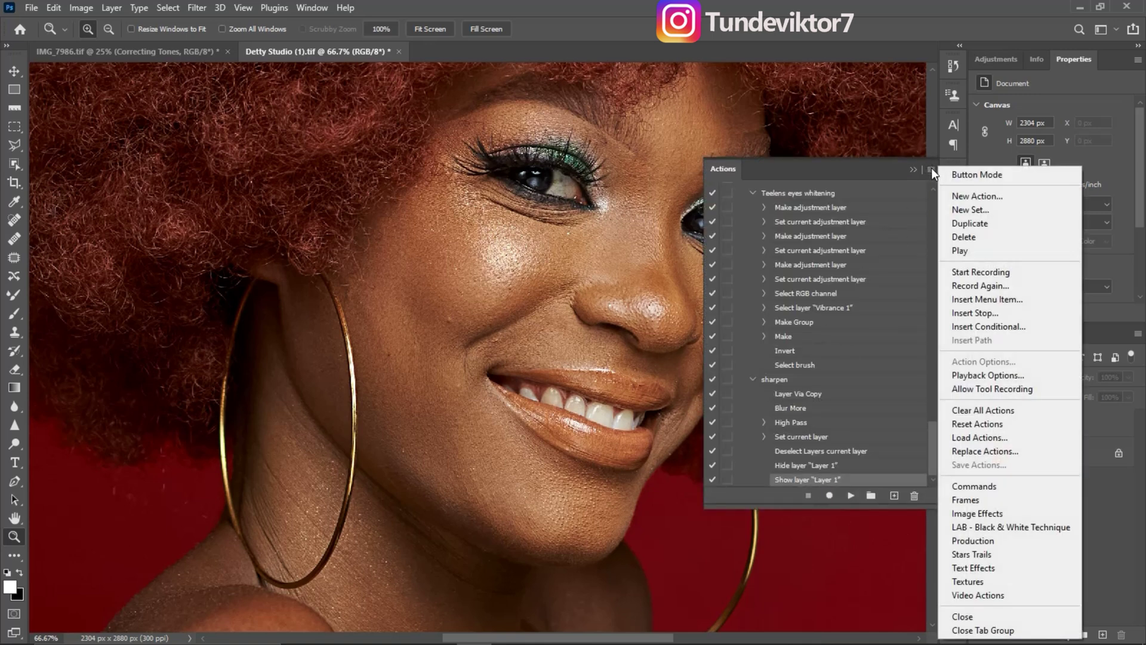
pyautogui.click(970, 175)
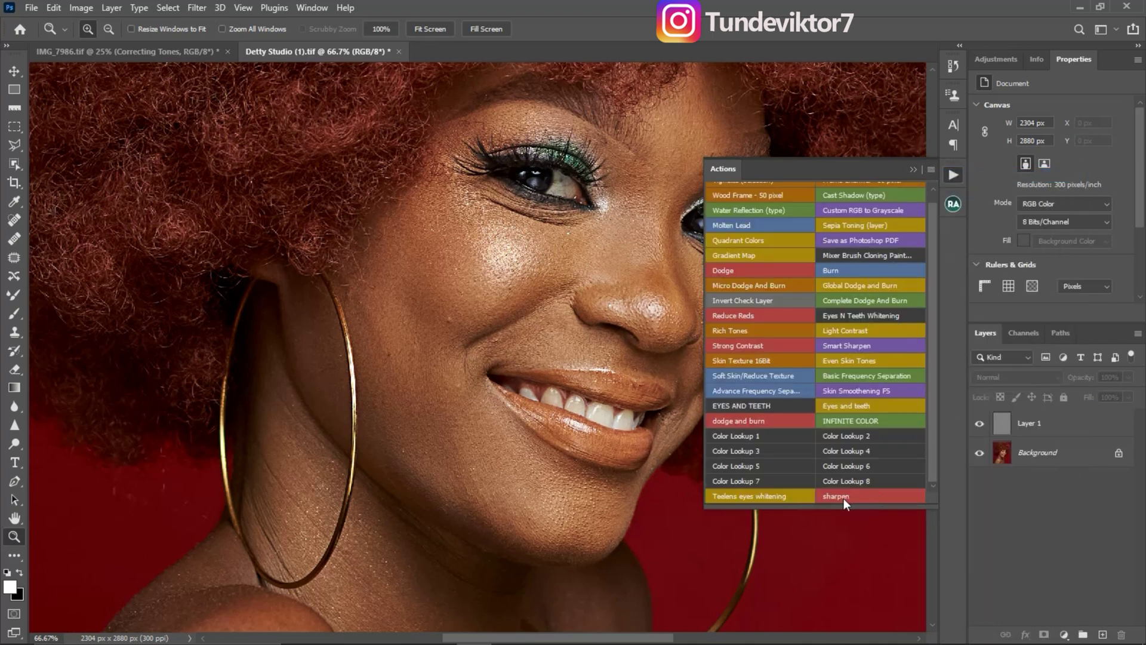
# Select Layer 1, reposition the face into view, and run the red sharpen button.
pyautogui.click(1081, 434)
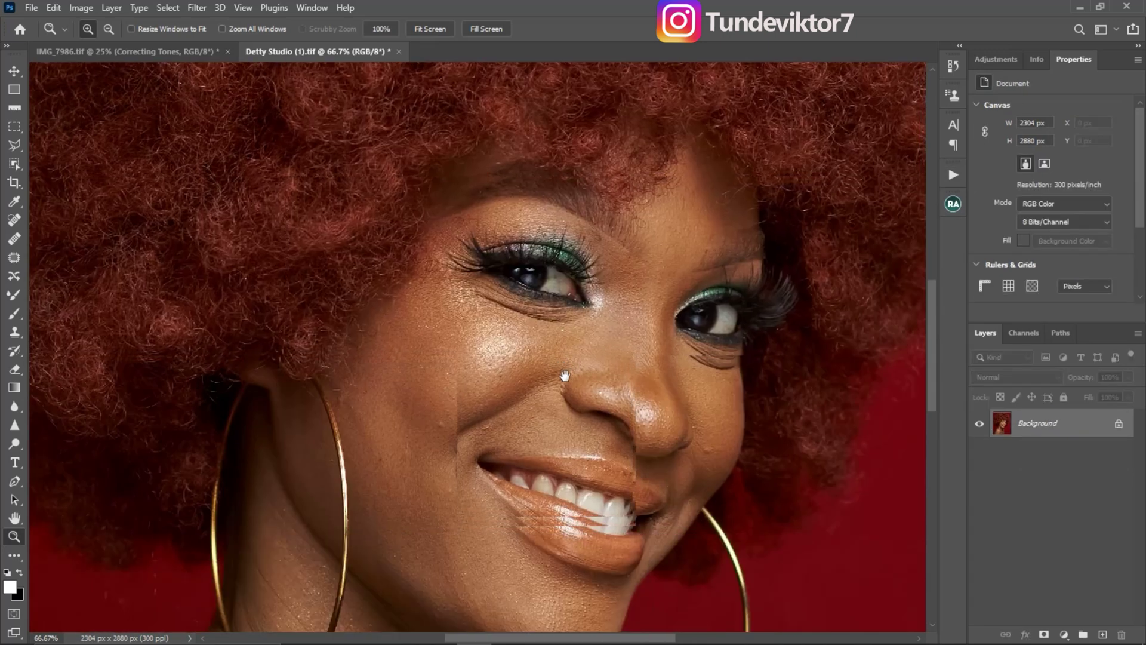
pyautogui.moveTo(615, 337); pyautogui.dragTo(634, 329)
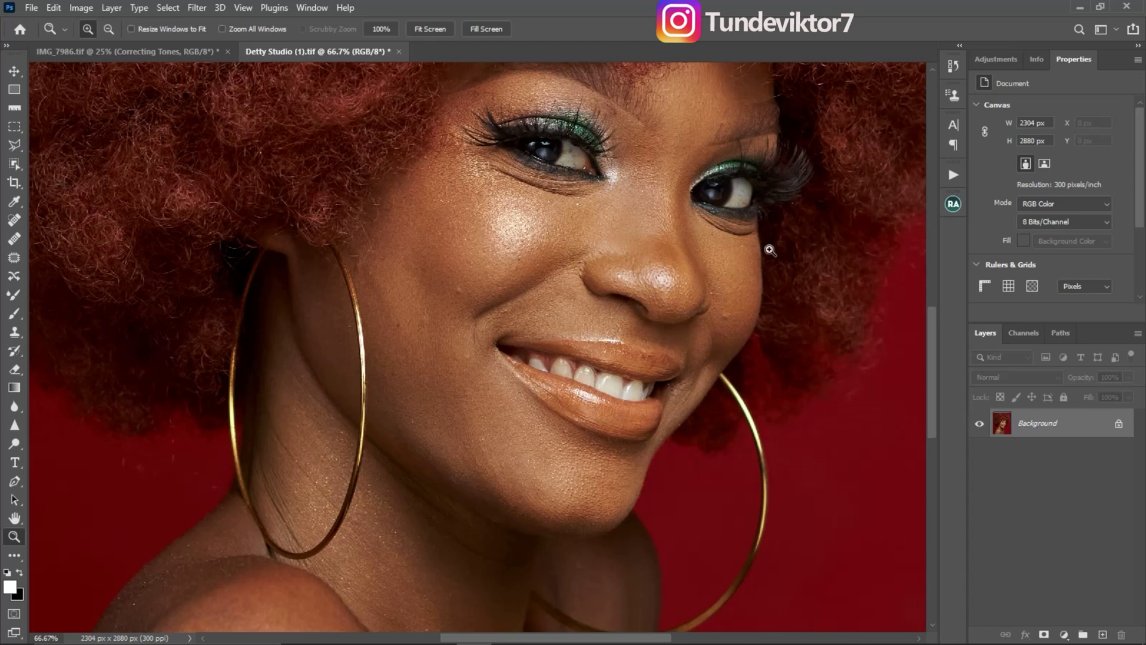
pyautogui.click(953, 175)
pyautogui.click(852, 496)
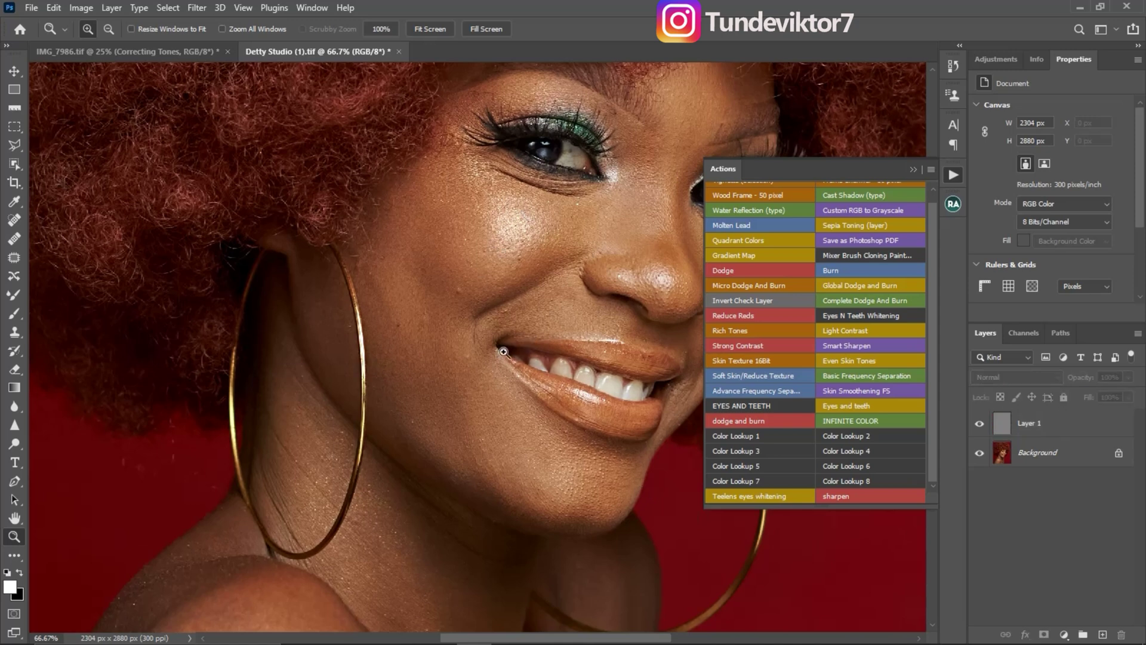
# Show the new sharpening Layer 1 and raise its opacity to 100%.
pyautogui.click(980, 424)
pyautogui.click(1074, 424)
pyautogui.click(1128, 376)
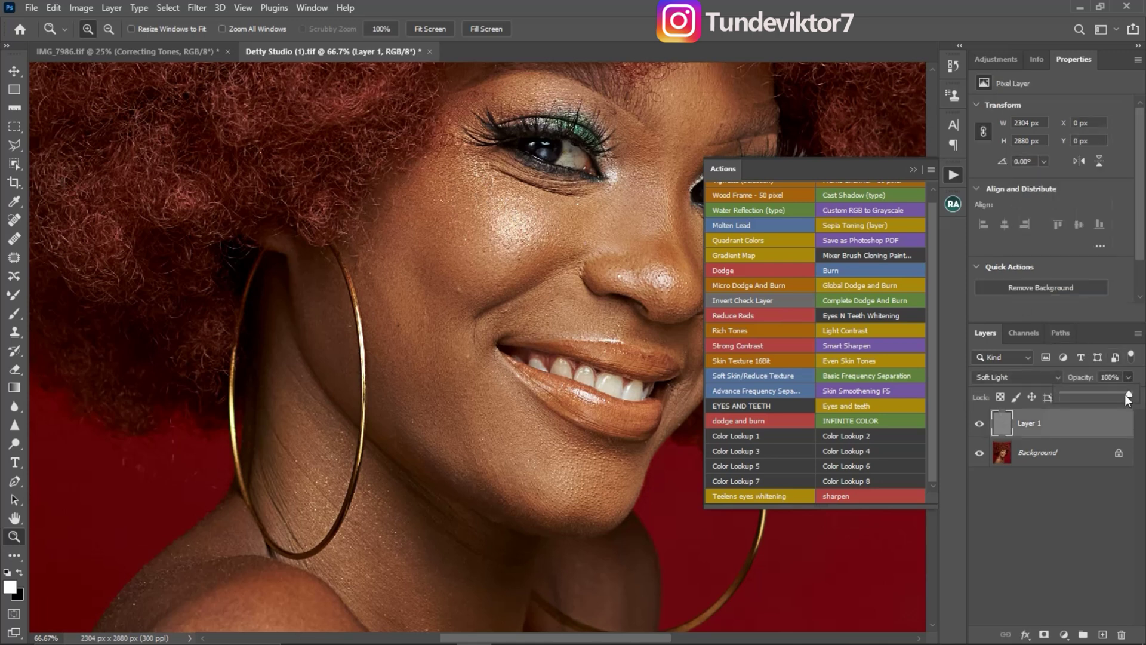
pyautogui.moveTo(1086, 396); pyautogui.dragTo(1129, 394)
pyautogui.click(913, 170)
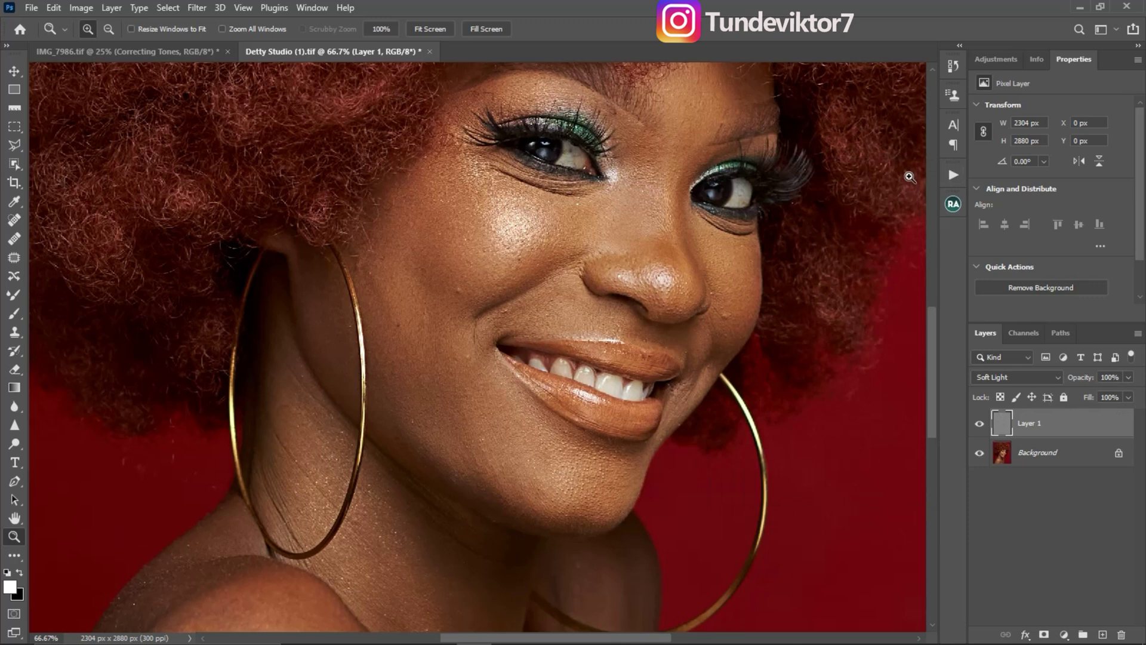
# Duplicate the sharpening layer, then delete both copies and zoom out on the portrait.
pyautogui.hotkey('ctrl', 'j')
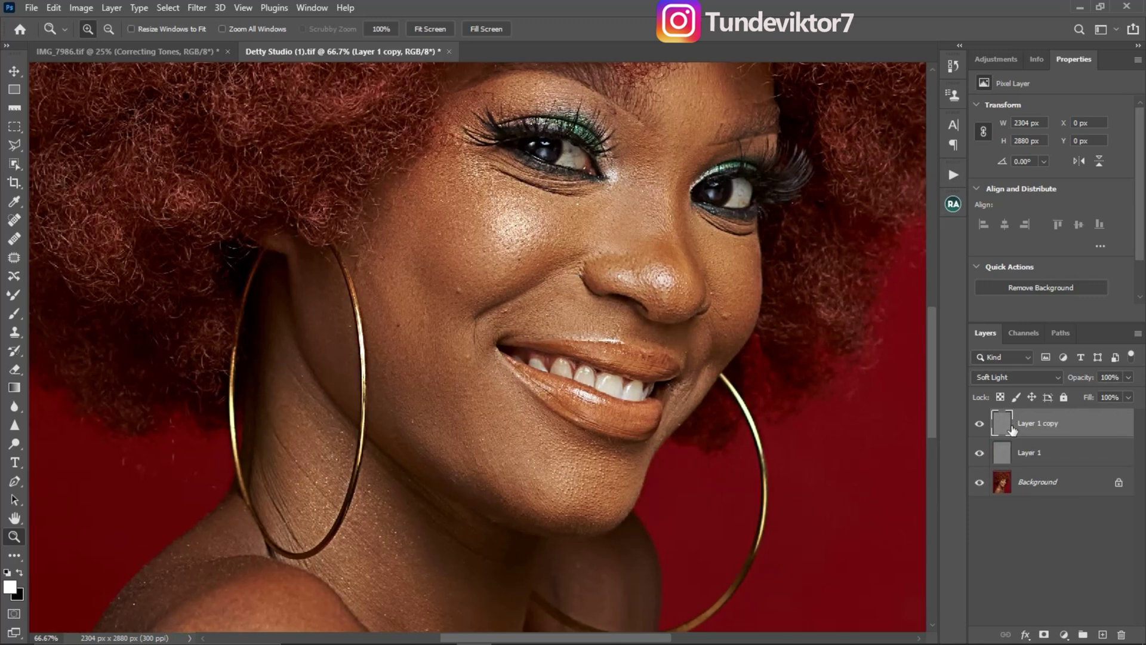
pyautogui.keyDown('shift'); pyautogui.click(1058, 452); pyautogui.keyUp('shift')
pyautogui.moveTo(1092, 423); pyautogui.dragTo(1121, 634)
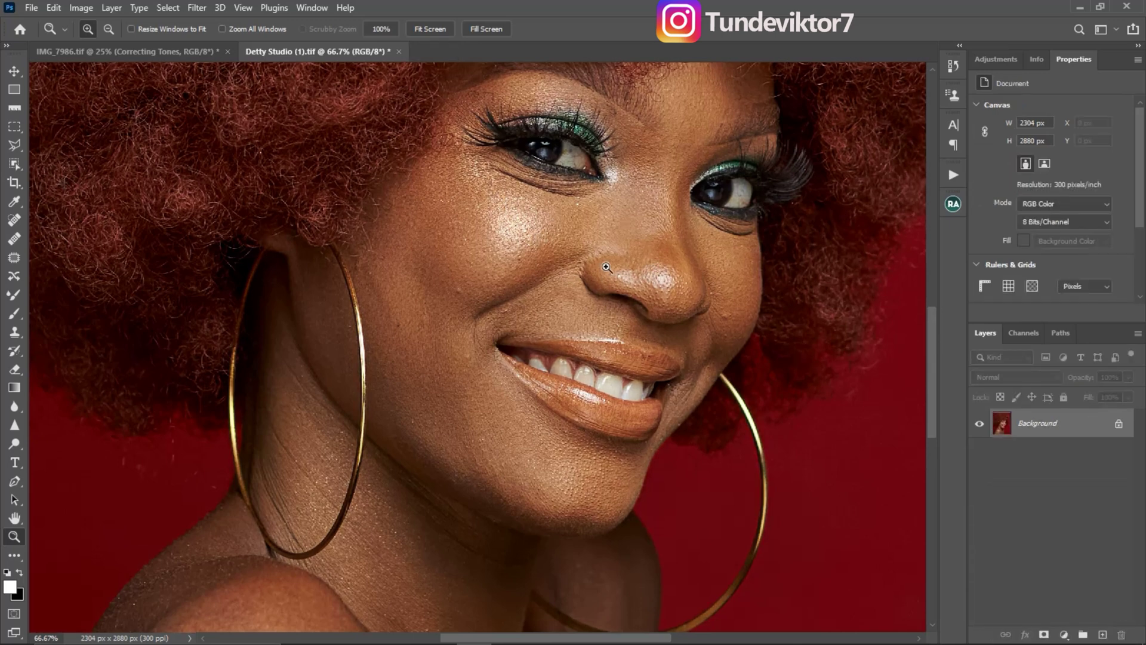
pyautogui.keyDown('alt'); pyautogui.click(606, 306); pyautogui.keyUp('alt')
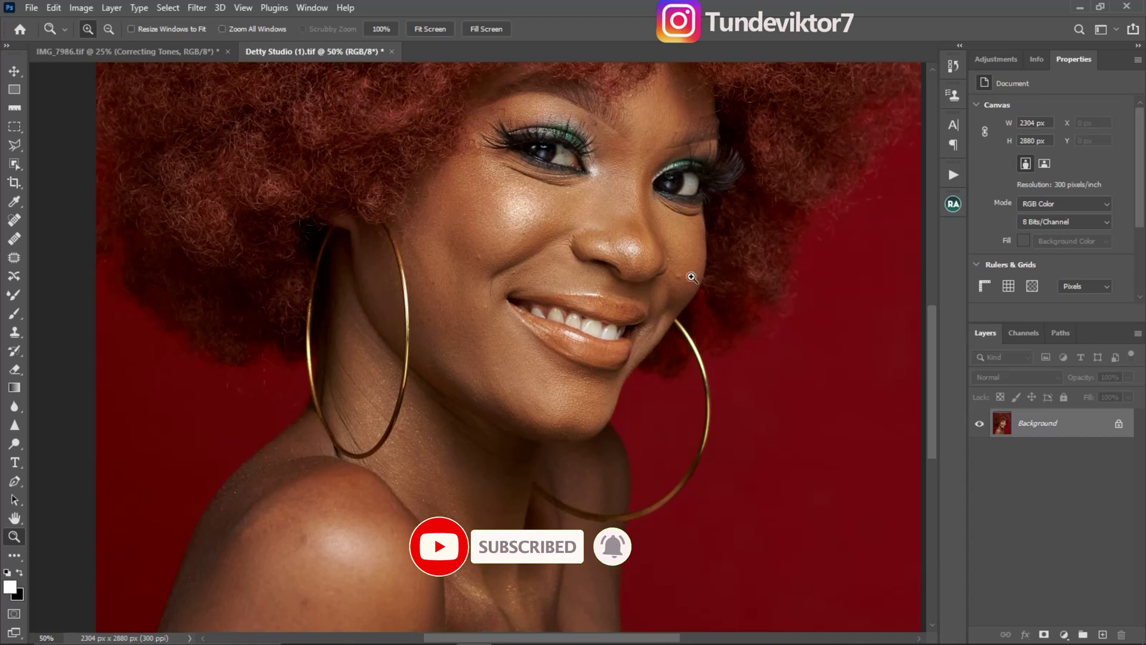
# Show the Beauty Retouch v3.3 panel from the right panel strip.
pyautogui.click(914, 102)
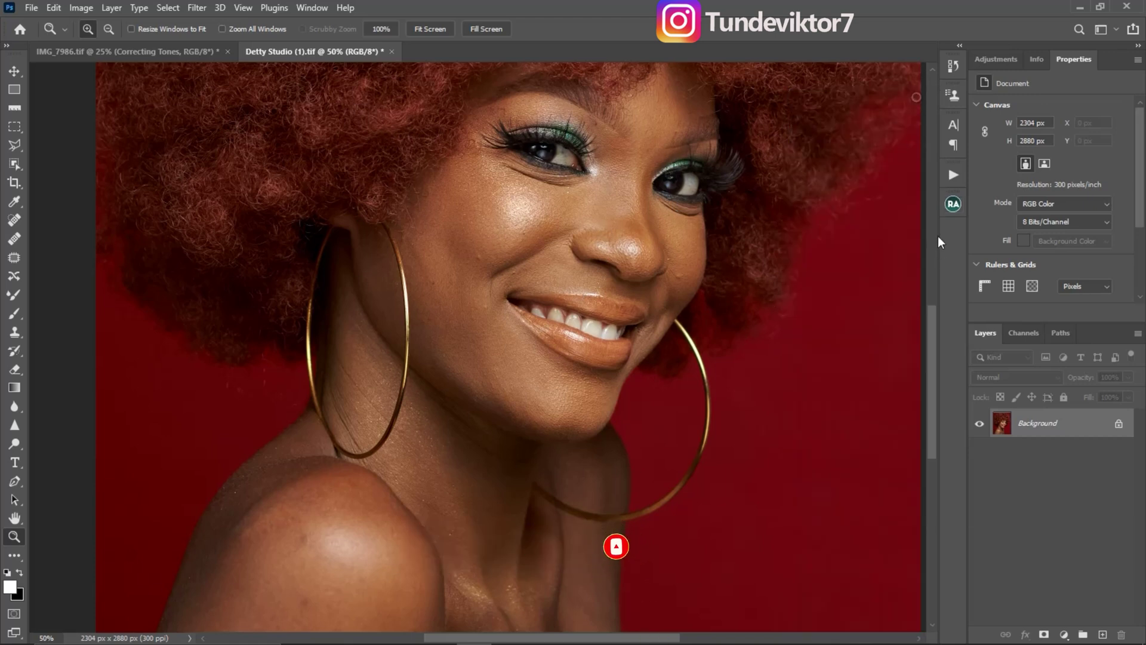
pyautogui.click(952, 205)
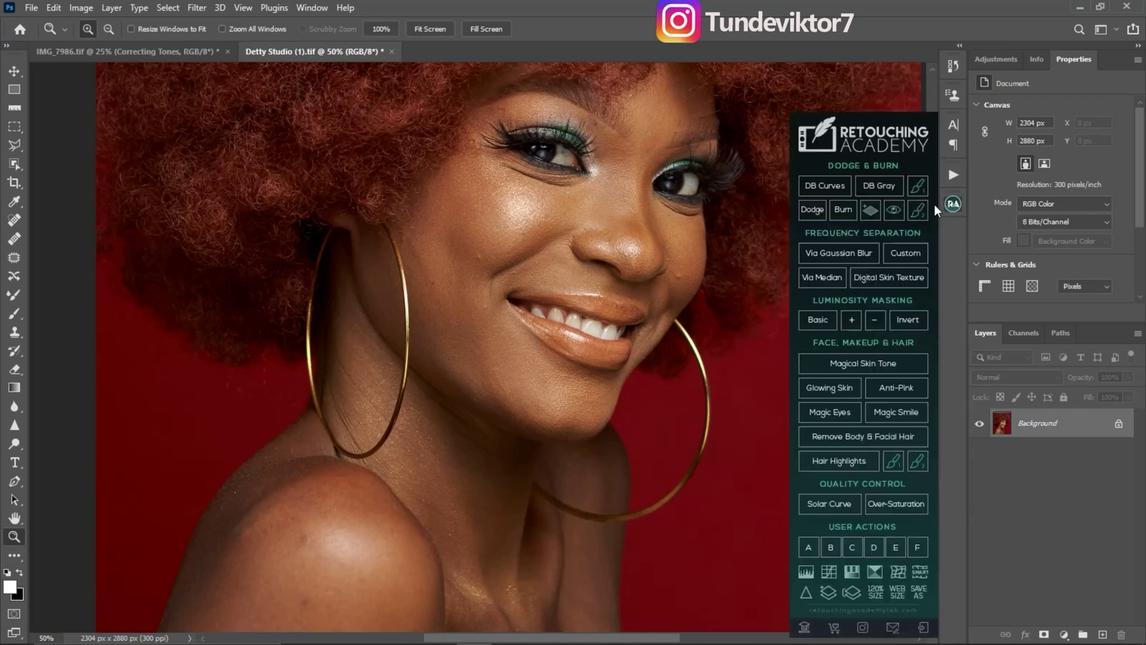